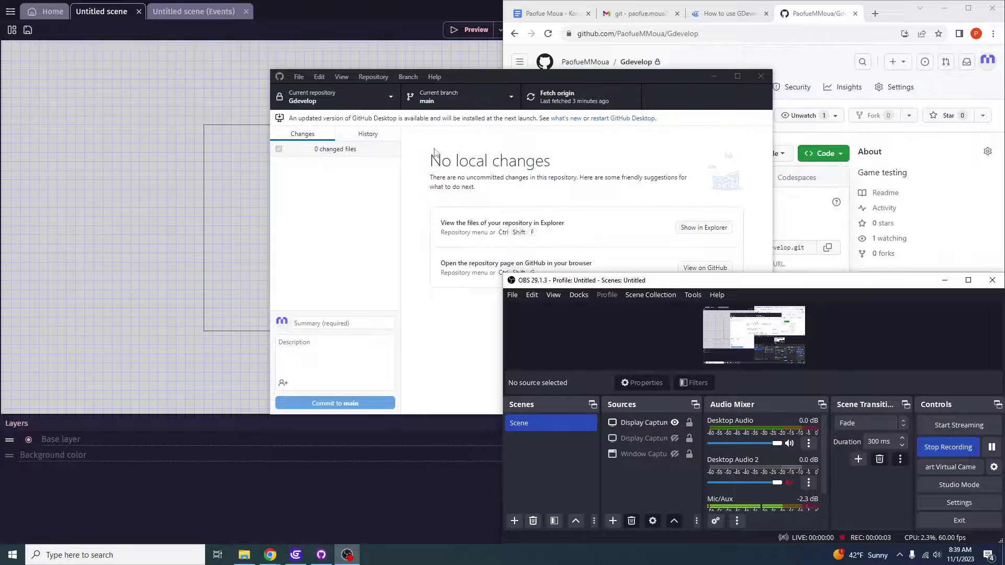
- Maximise GDevelop, then bring GitHub Desktop's Gdevelop repository window to the front
double_click(399, 23)
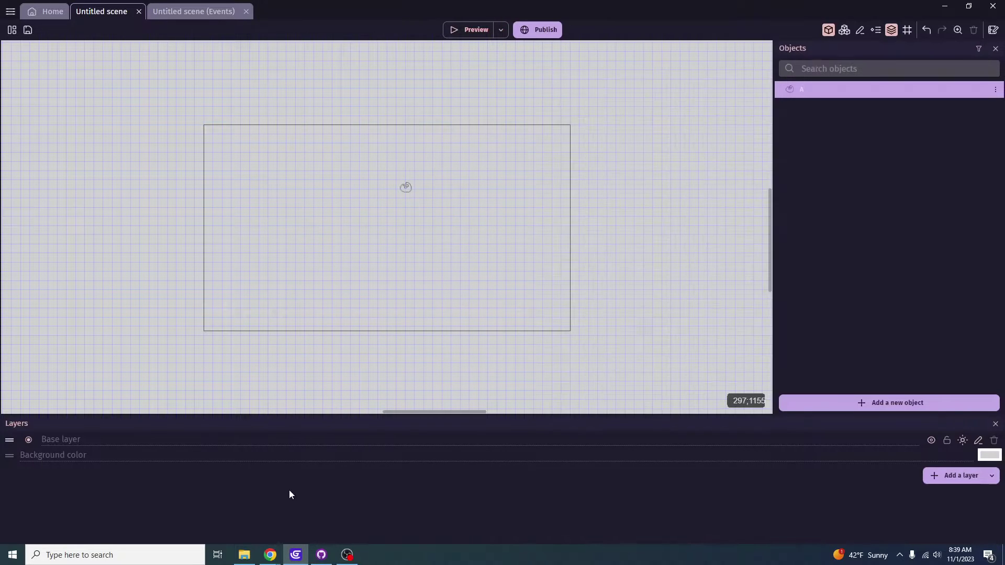
mouse_move(321, 555)
click(324, 520)
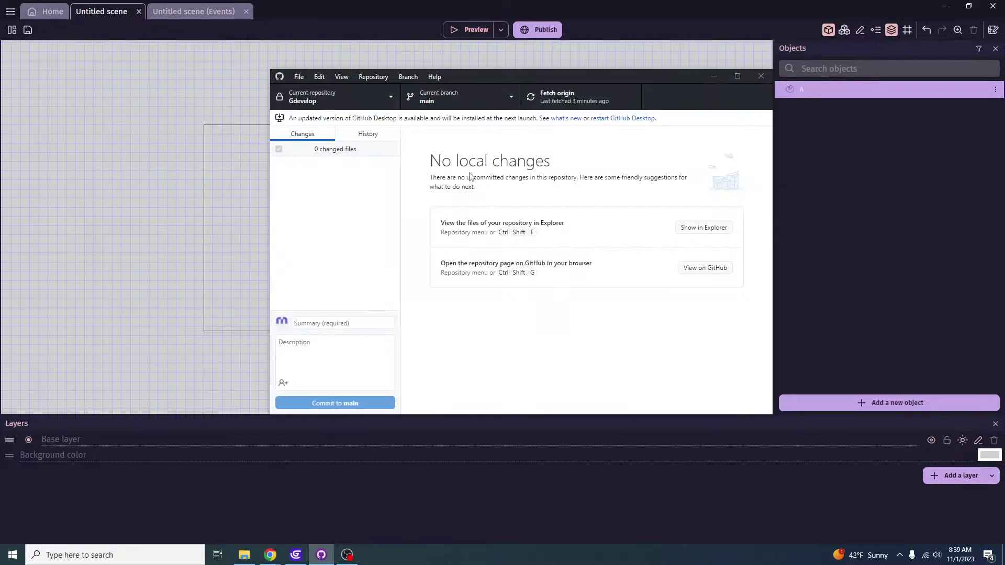
- Create a local repository named dinosaur in Documents\GitHub, initialised with a README
click(300, 77)
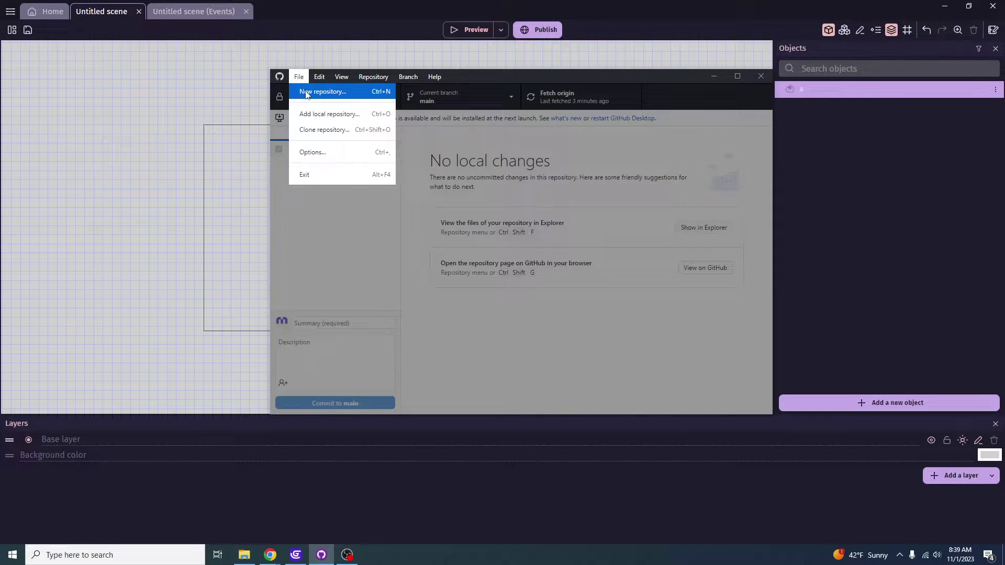
click(309, 92)
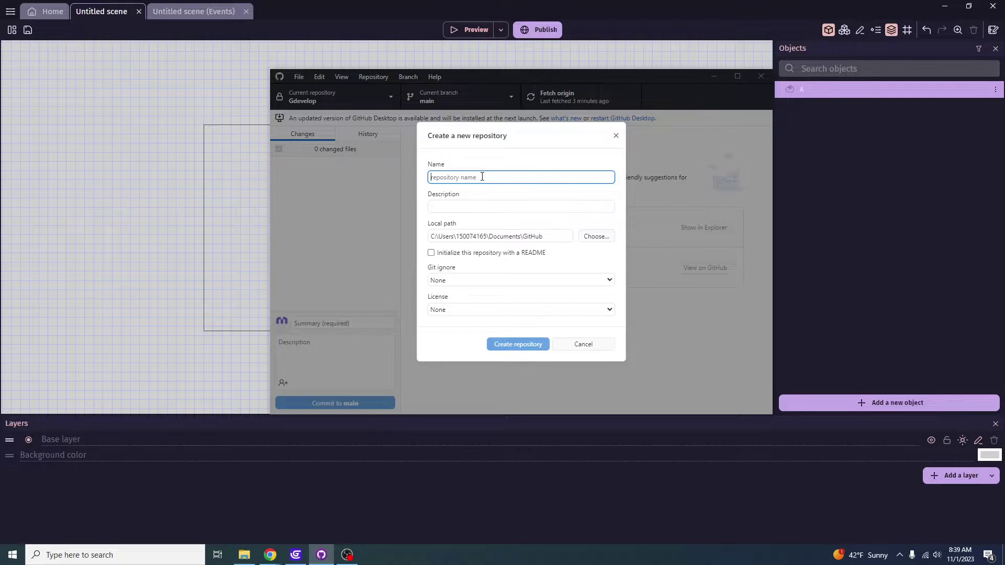
text(dinosaur)
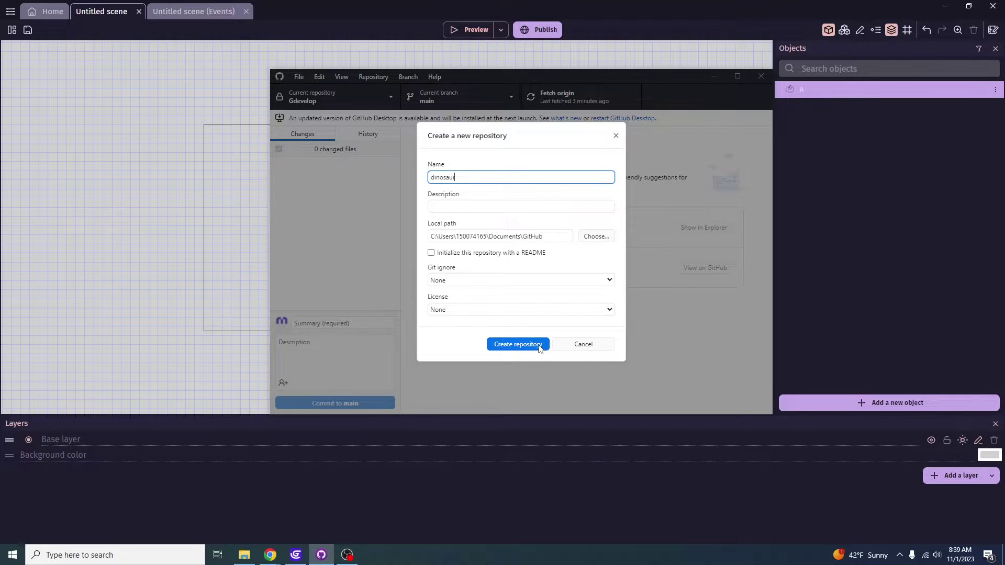
click(478, 254)
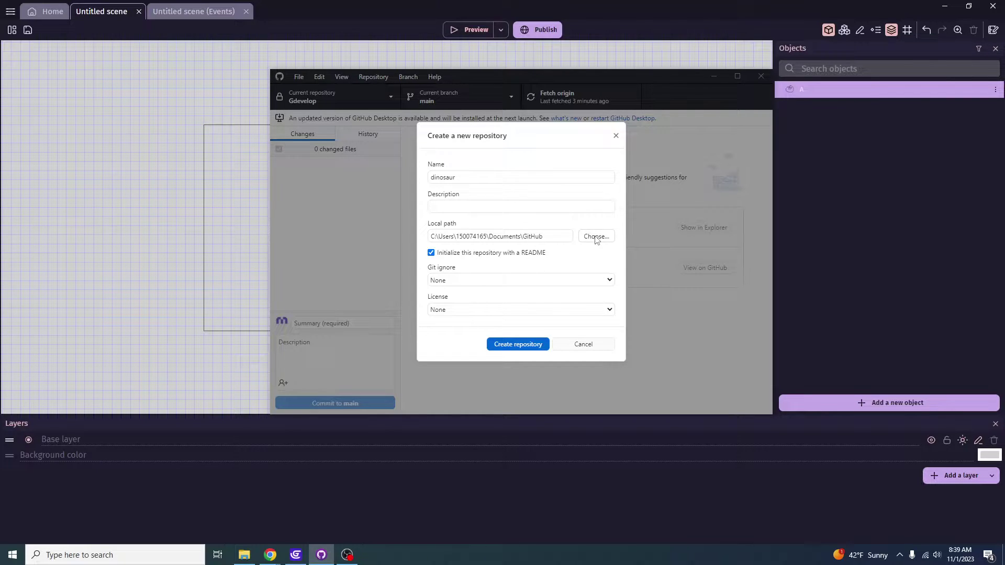
click(596, 237)
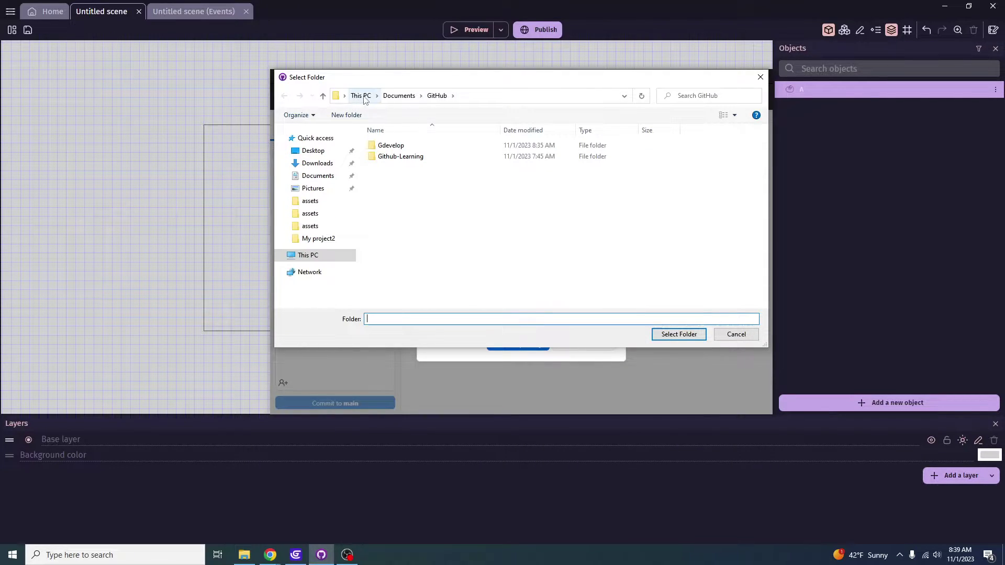
click(679, 334)
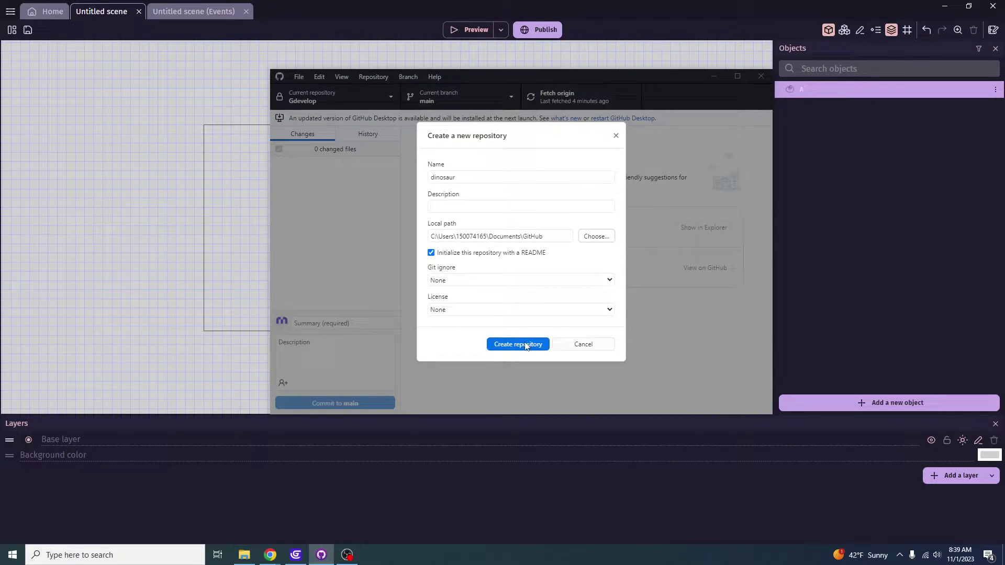
click(526, 346)
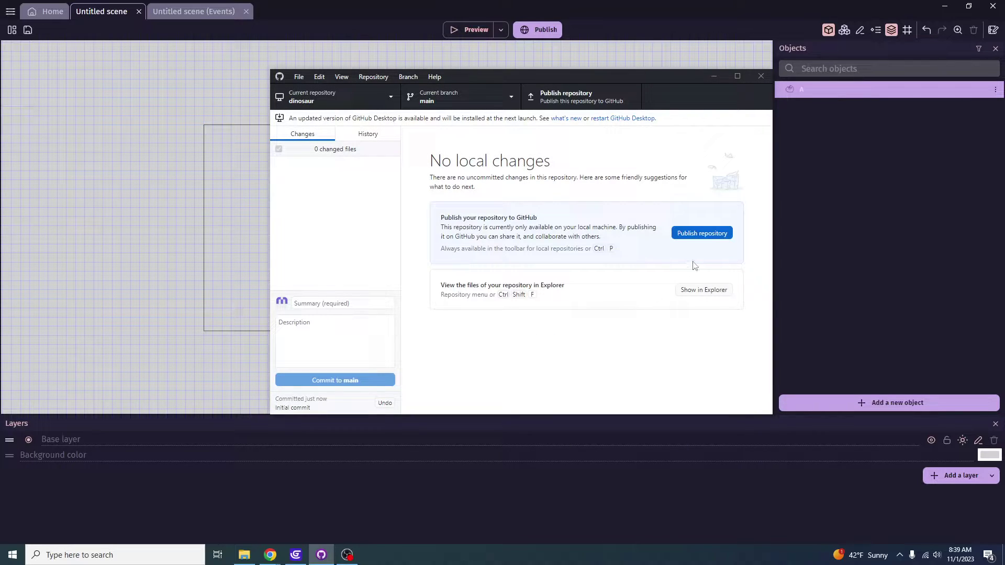
- Publish dinosaur to GitHub with the description 'Dinosaur Game', then return to GDevelop
click(702, 234)
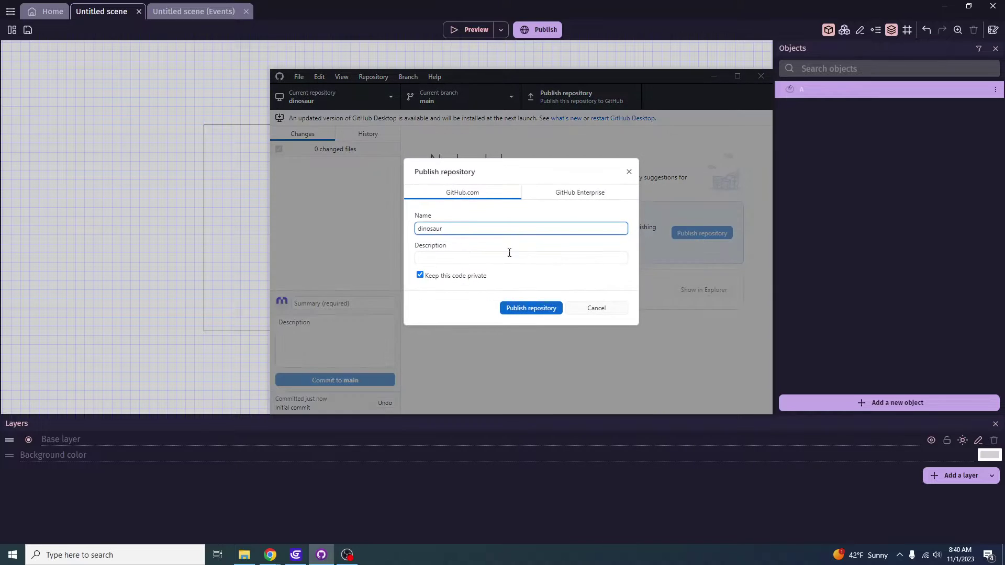
click(455, 254)
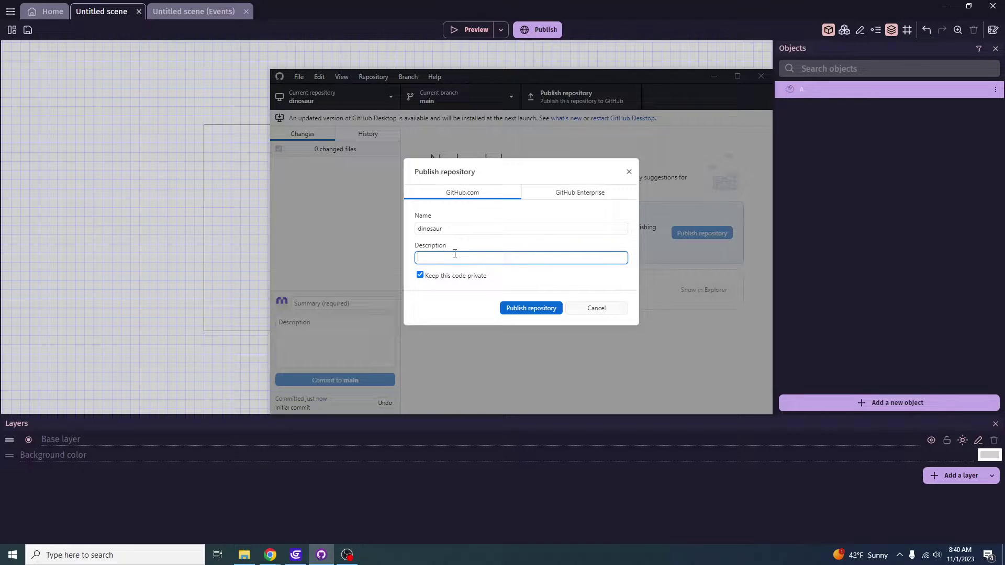
text(Dinosaur Game)
click(546, 309)
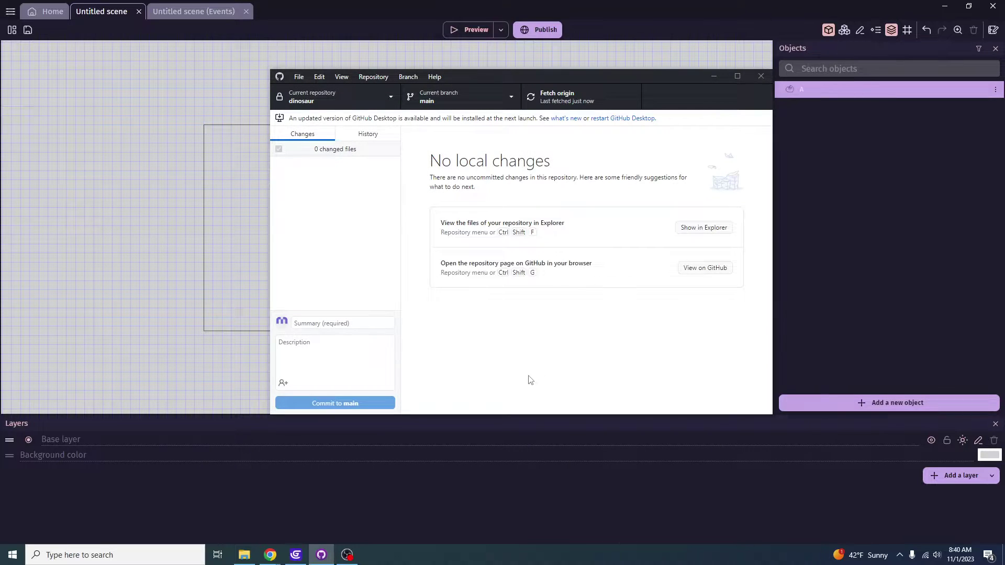
click(306, 478)
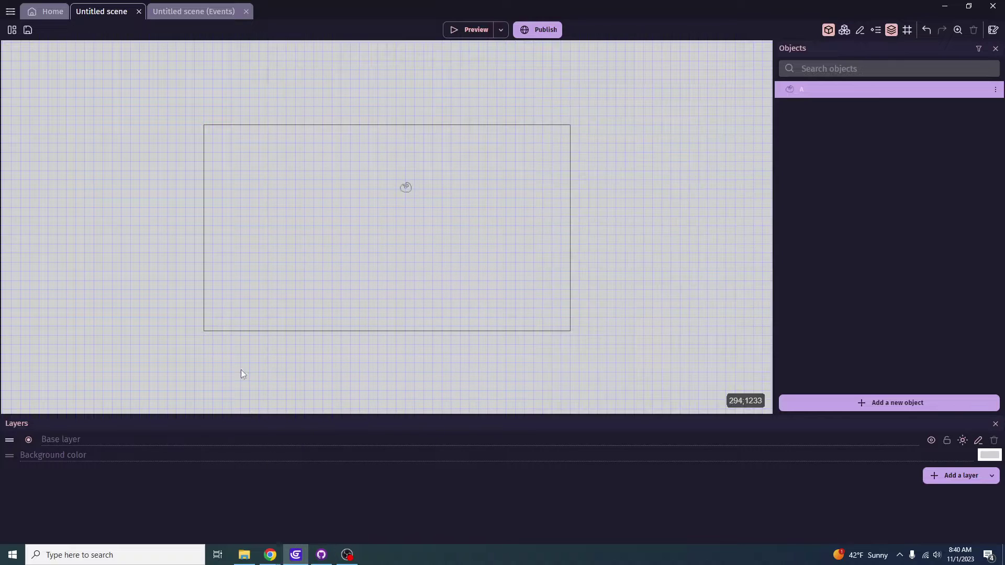
- Start a new Desktop Full HD project and name it Dinosaur
click(42, 14)
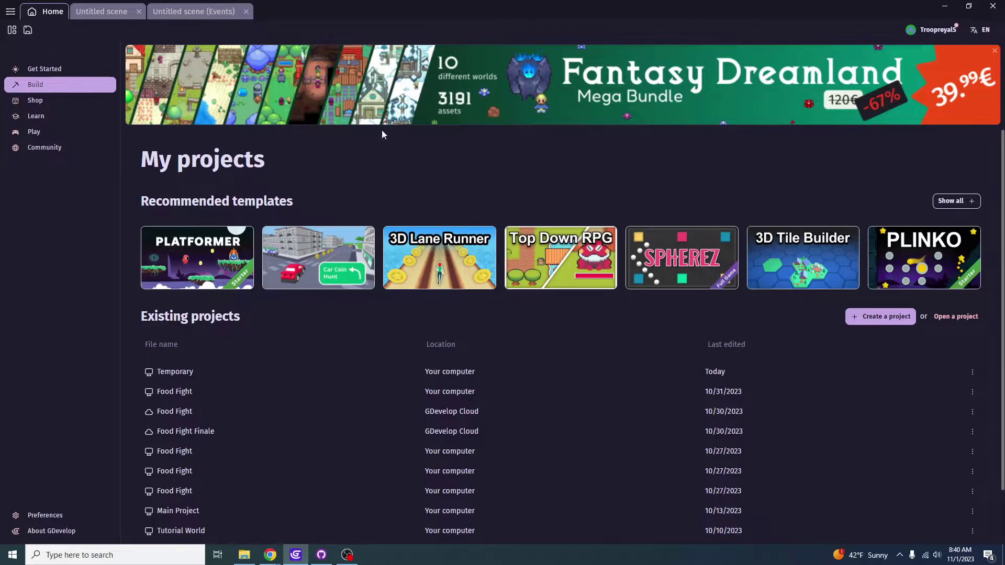
click(880, 316)
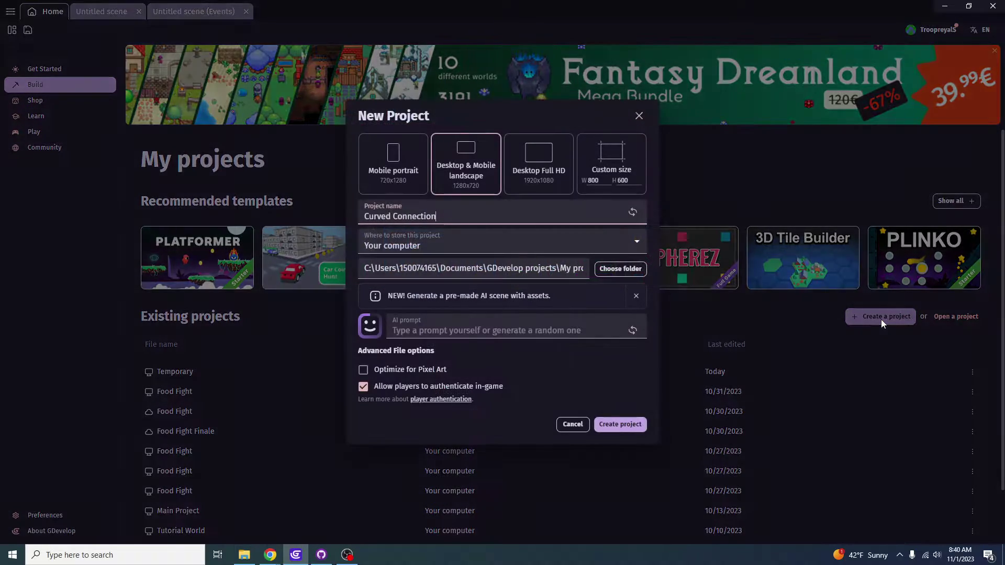
triple_click(600, 218)
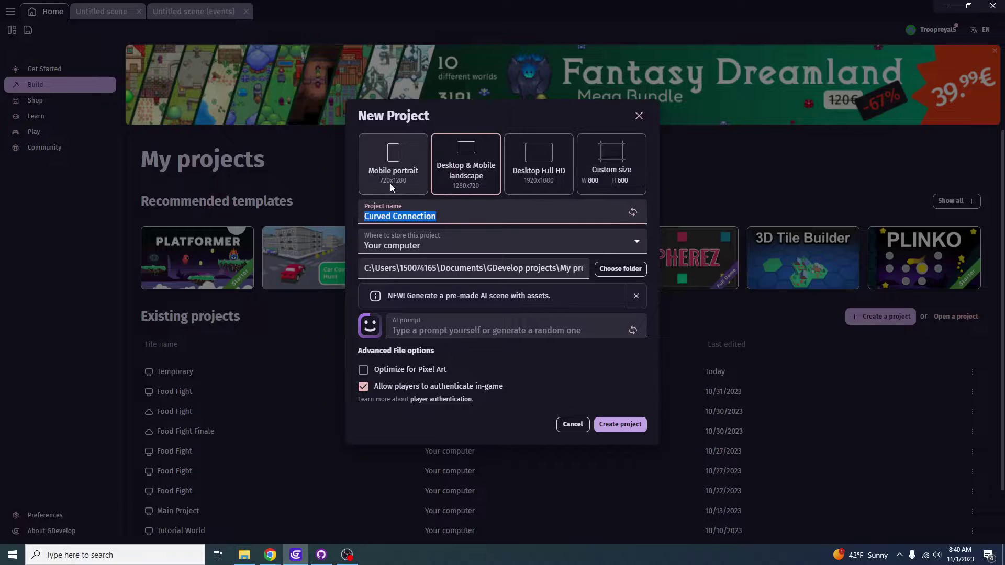
click(550, 186)
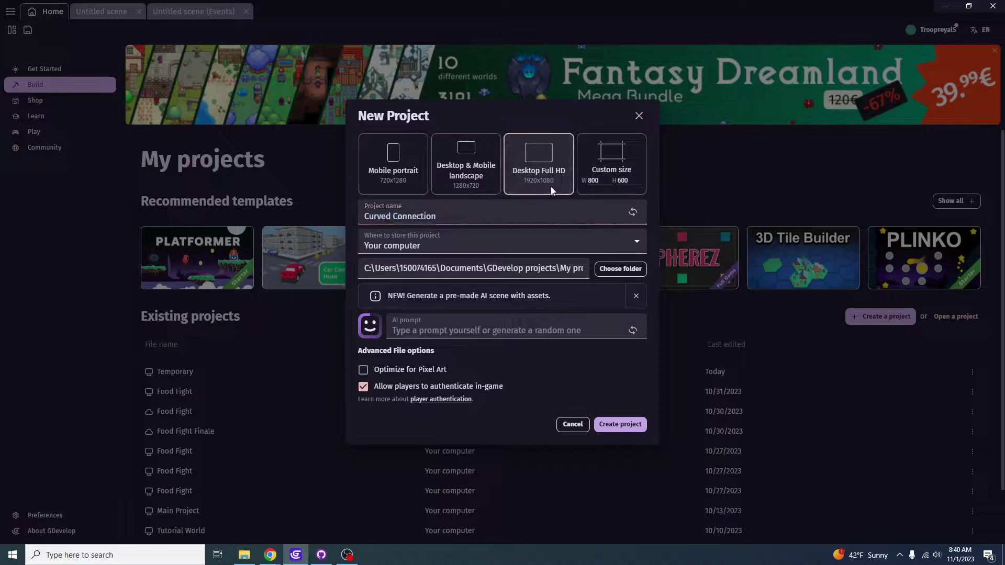
triple_click(371, 215)
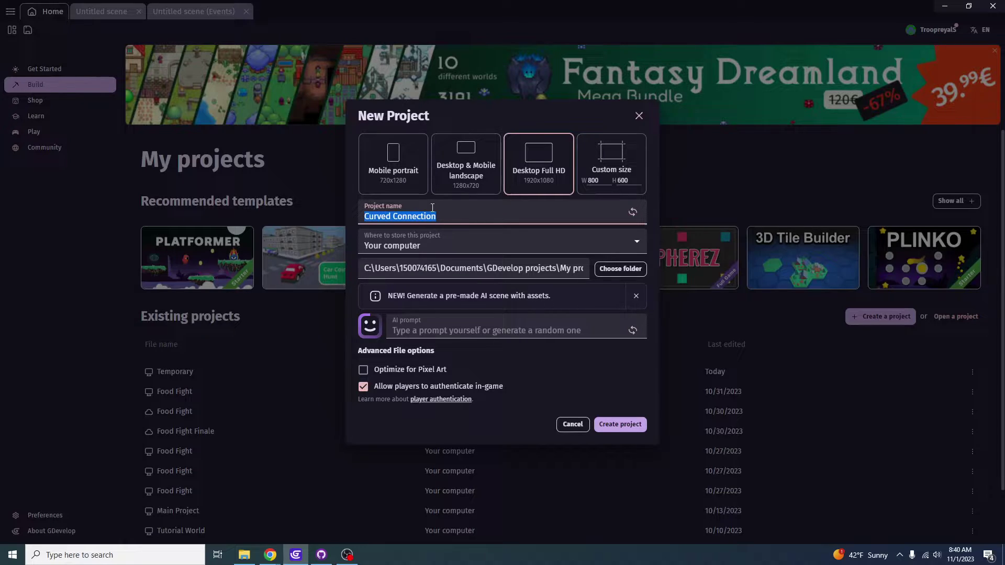
text(Dinosaur)
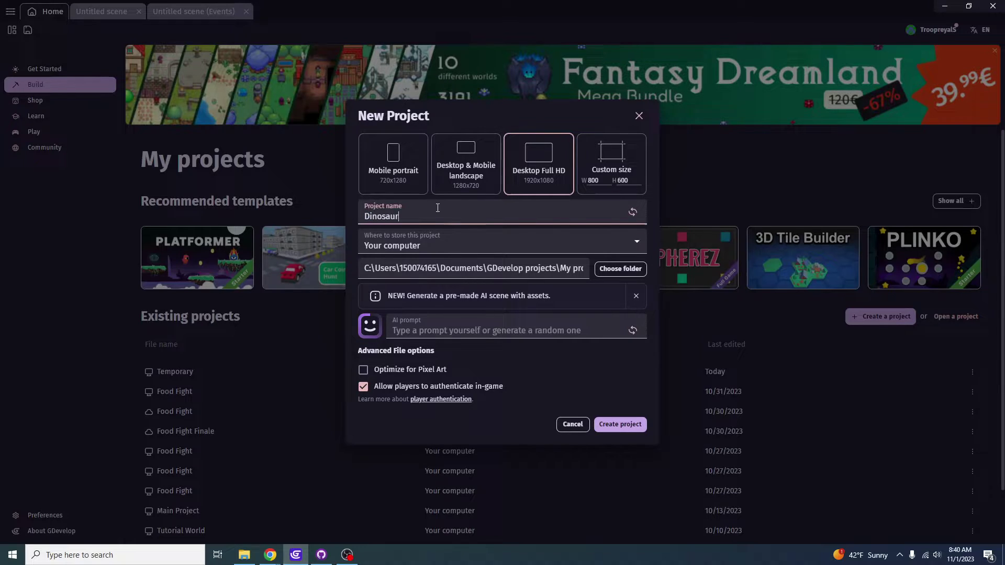
- Keep storage on Your computer and set the folder to Documents\GitHub\dinosaur
click(484, 241)
click(451, 257)
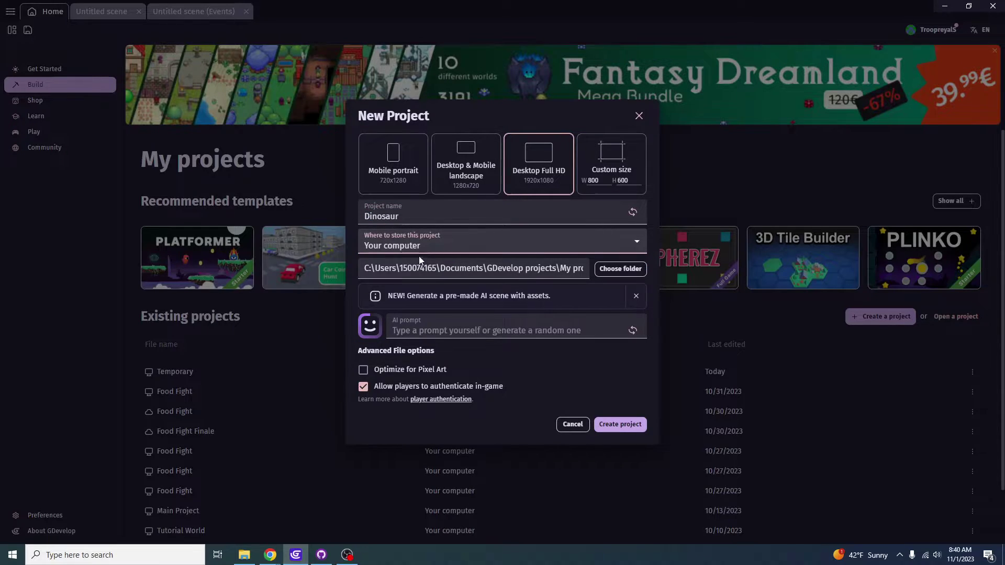
click(419, 251)
click(424, 260)
click(611, 271)
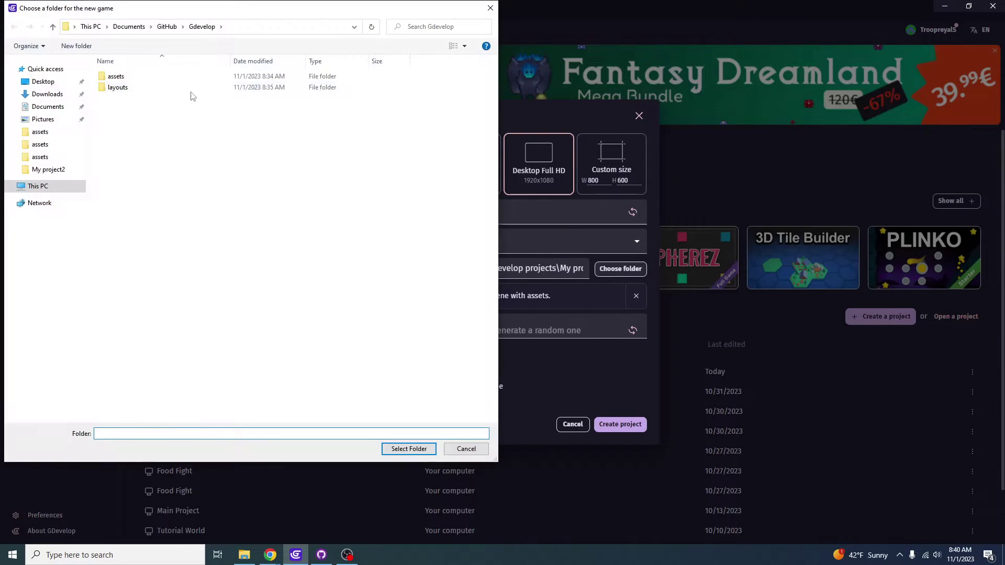
click(168, 26)
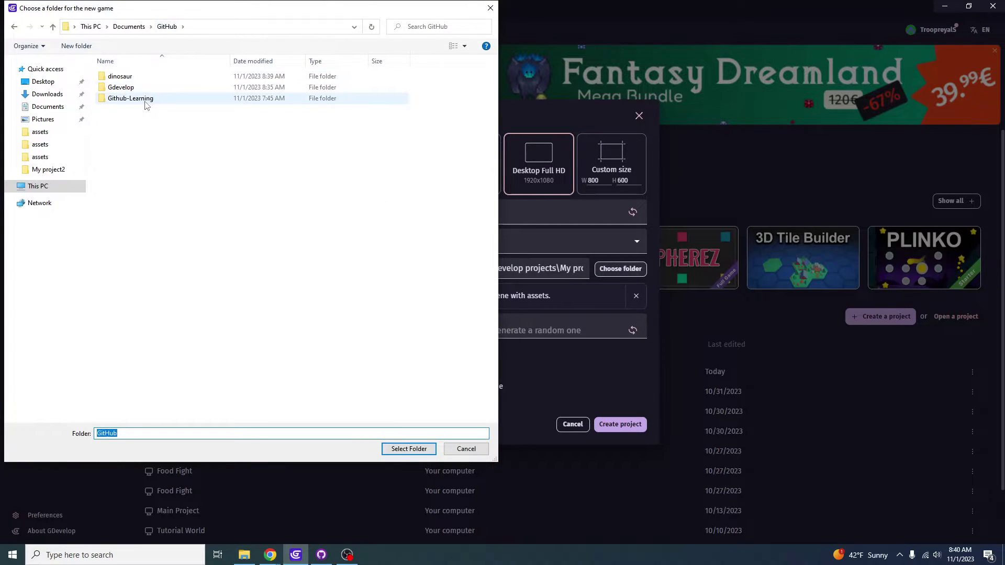
click(120, 77)
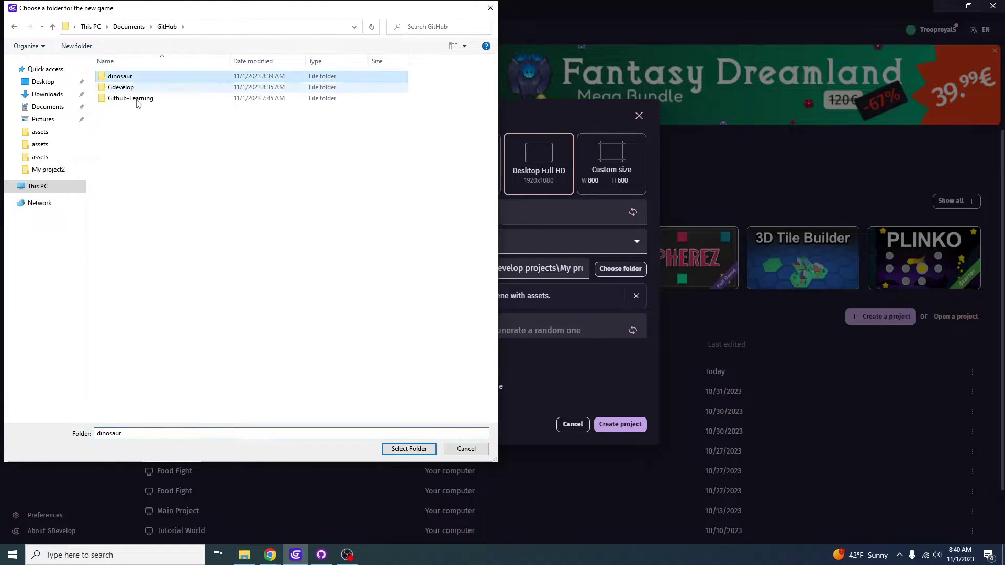
click(411, 450)
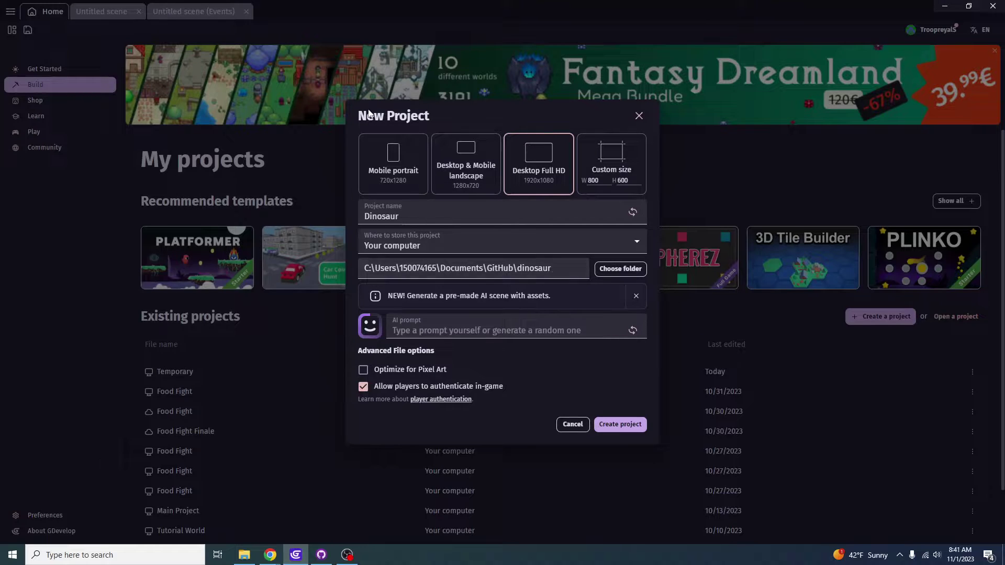
- Create the Dinosaur project and show the grid on the scene canvas
click(627, 423)
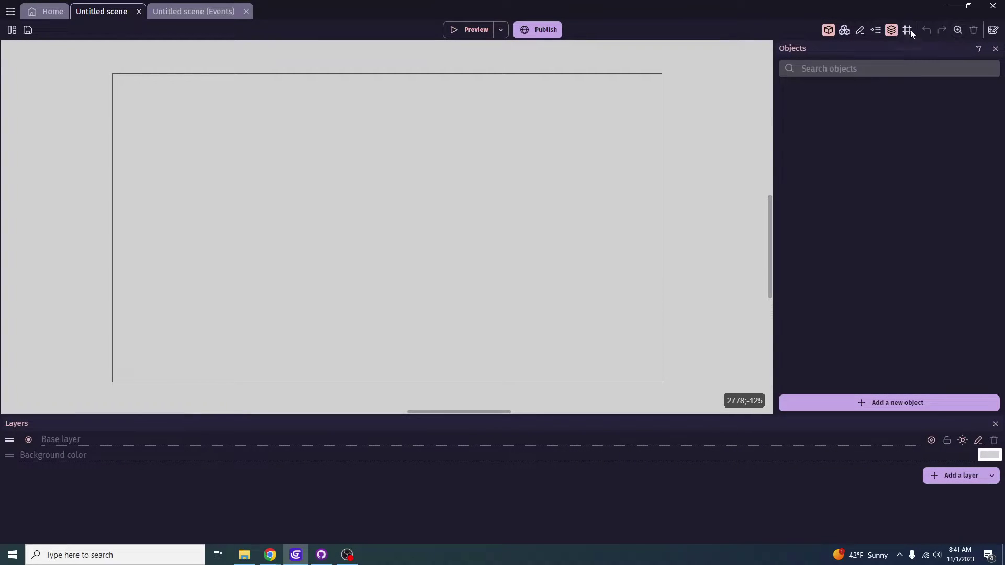
click(906, 30)
click(937, 61)
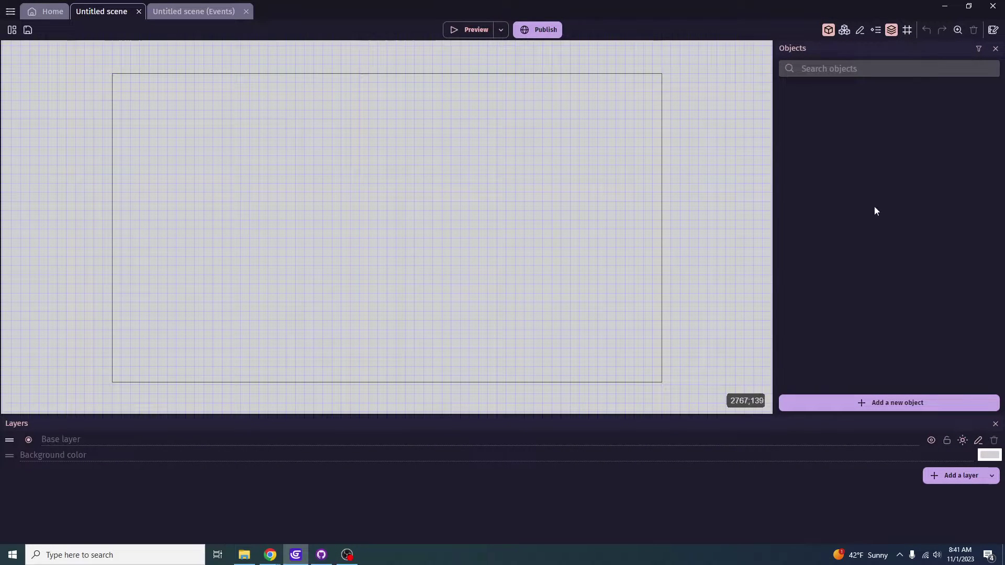
- Add a new sprite object with an animation after the name 'Main Character' is rejected
click(847, 401)
click(272, 159)
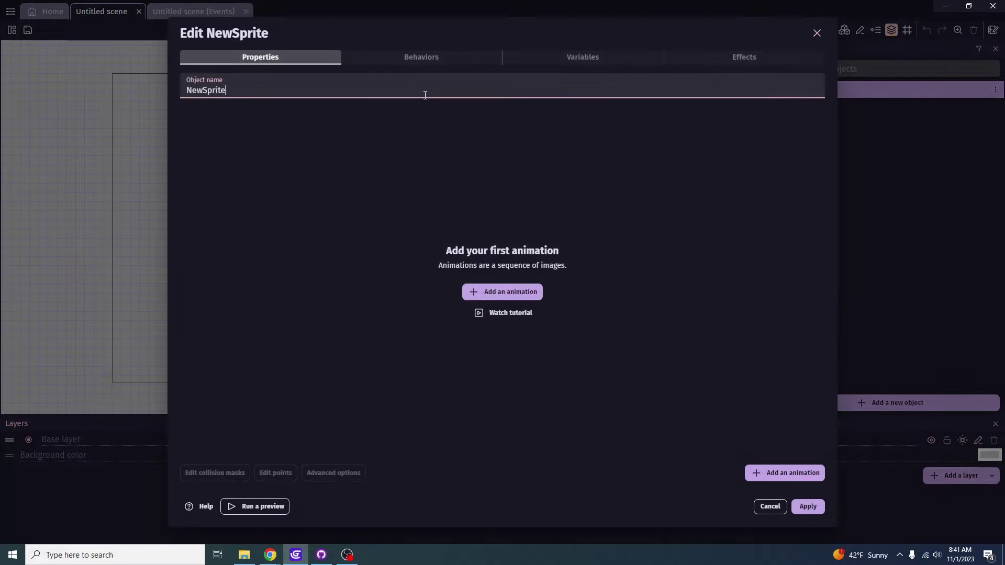
key(ctrl+a)
text(Main Character)
click(482, 289)
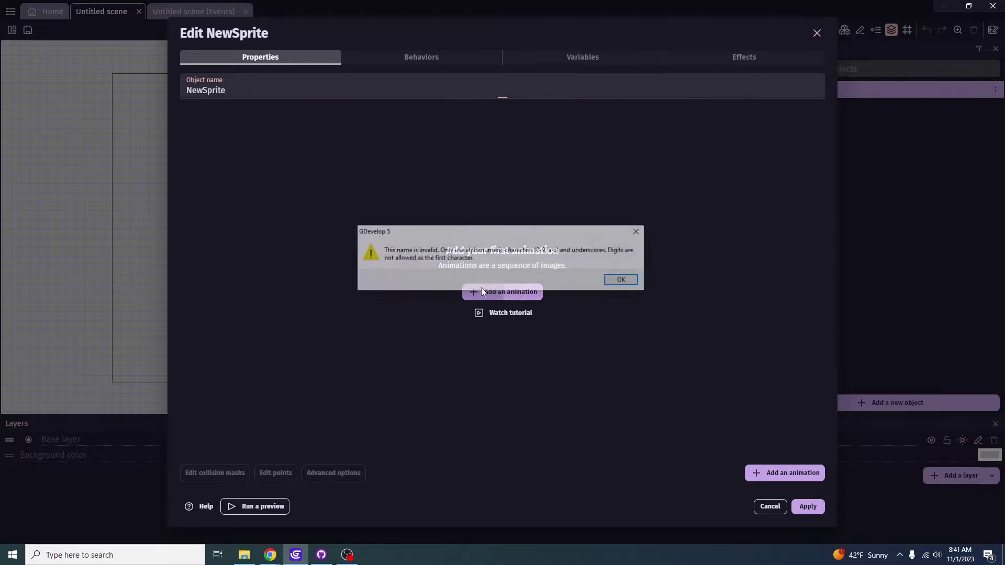
click(621, 279)
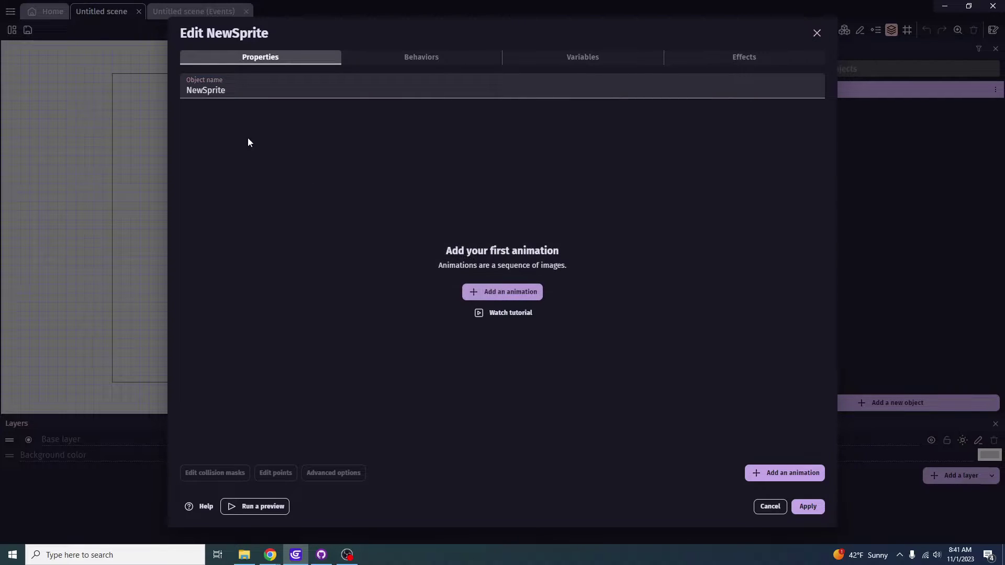
click(501, 291)
- Draw the dinosaur in the pixel editor, save it and apply the NewSprite settings
click(633, 187)
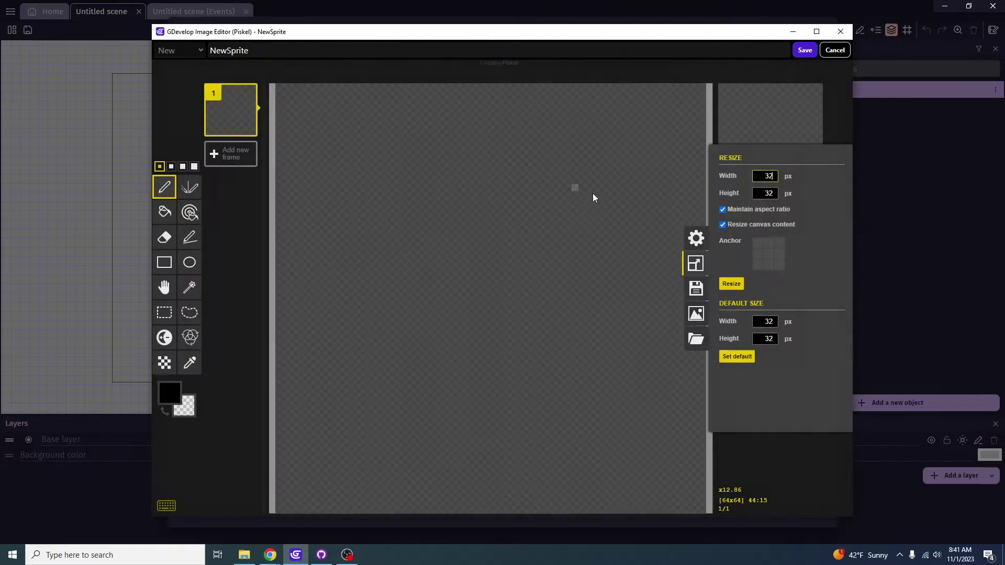
mouse_move(460, 174)
mouse_down()
mouse_move(489, 287)
mouse_move(586, 294)
mouse_up()
drag(560, 301, 537, 414)
drag(521, 209, 617, 275)
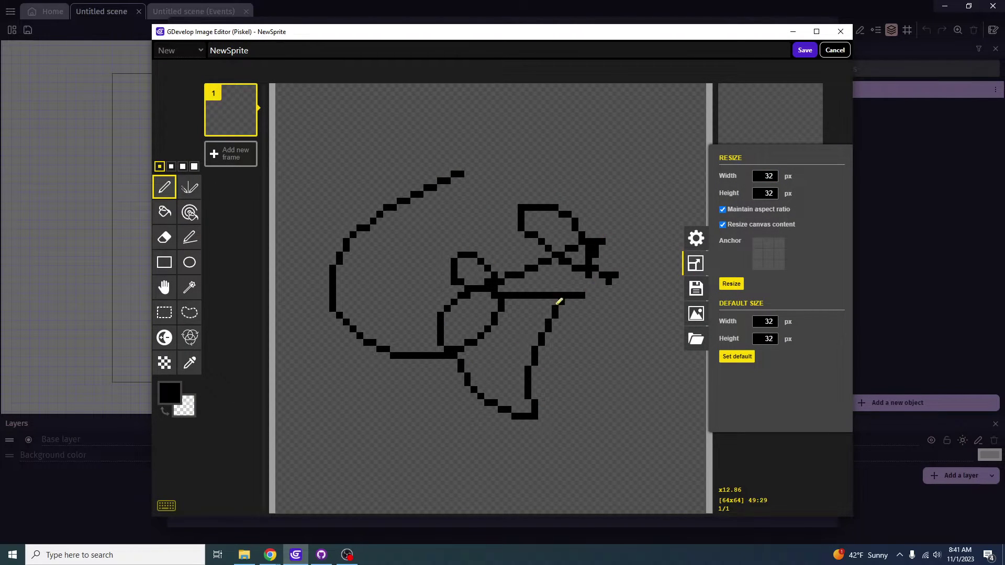
mouse_move(533, 323)
mouse_down()
mouse_move(488, 311)
mouse_move(575, 335)
mouse_up()
click(804, 50)
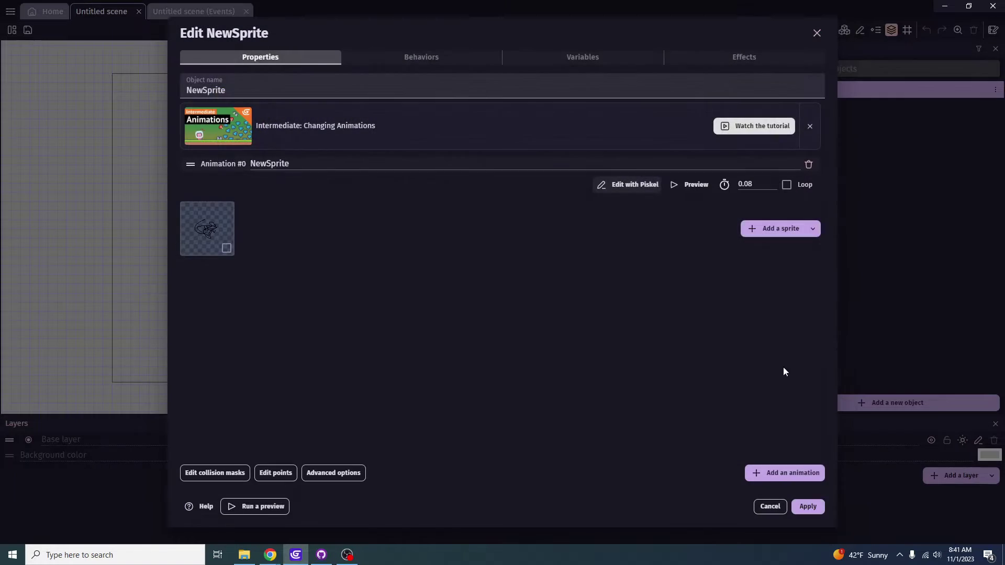
click(808, 505)
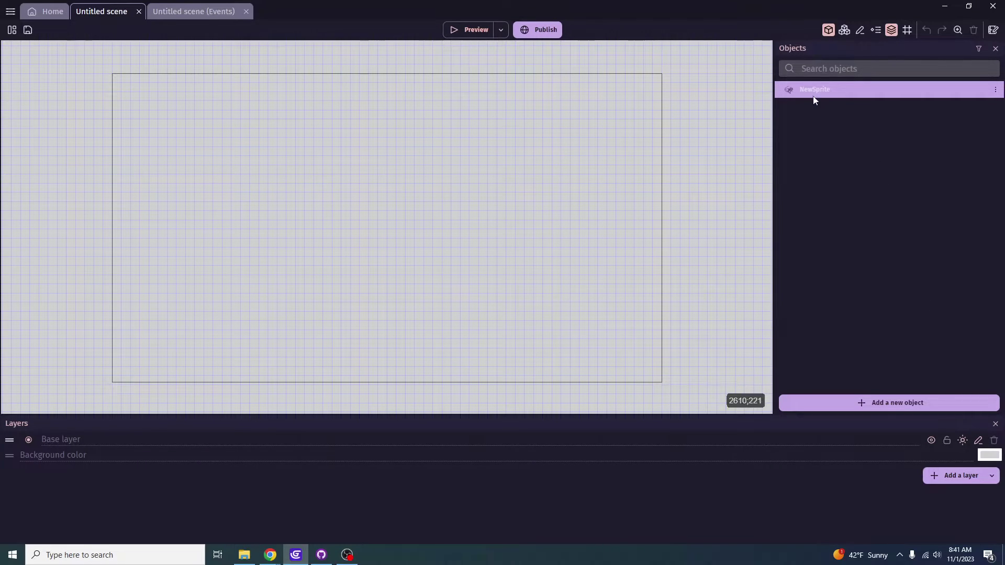
- Place a NewSprite instance on the scene and resize it taller and narrower
drag(814, 91, 194, 193)
drag(456, 187, 497, 81)
click(113, 49)
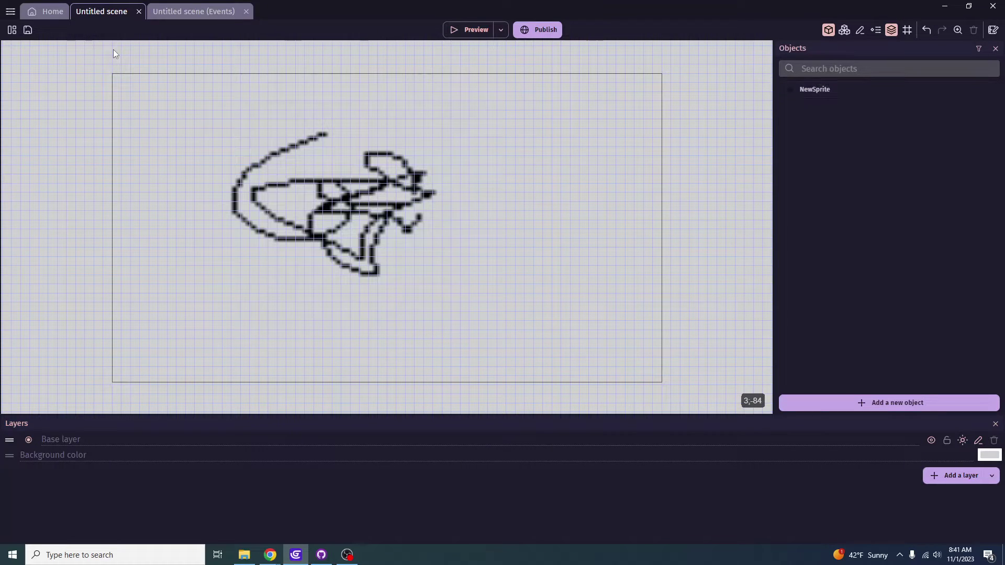
- Set the Dinosaur game's Project file type to Multiple files in its properties
click(10, 11)
click(80, 45)
click(12, 30)
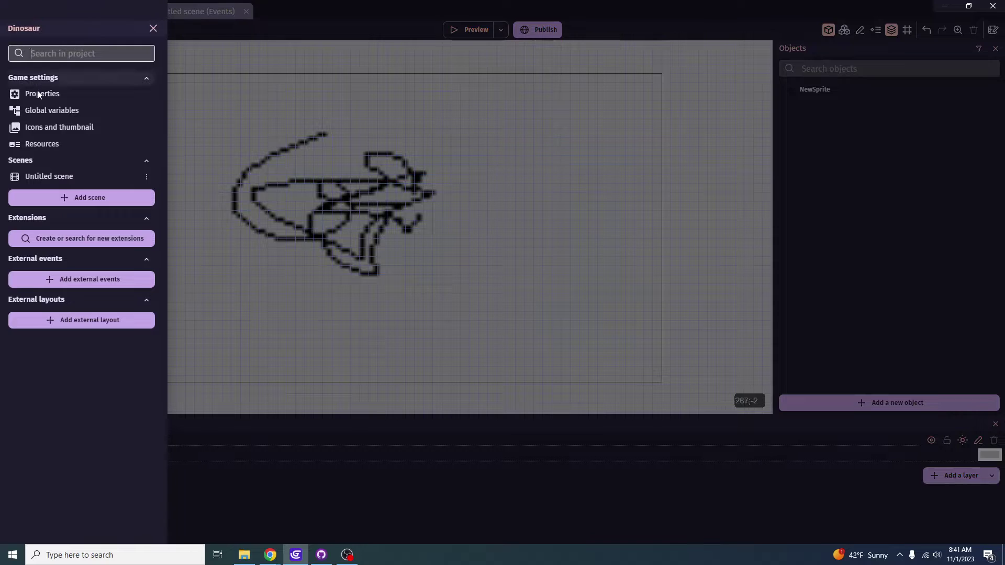
click(42, 97)
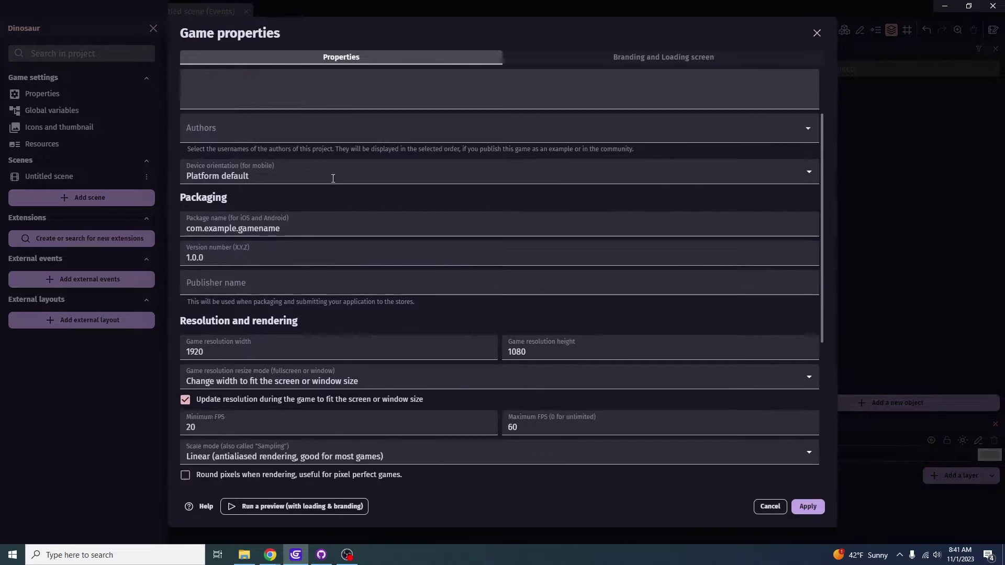
scroll(332, 178, down, 2)
scroll(333, 178, down, 4)
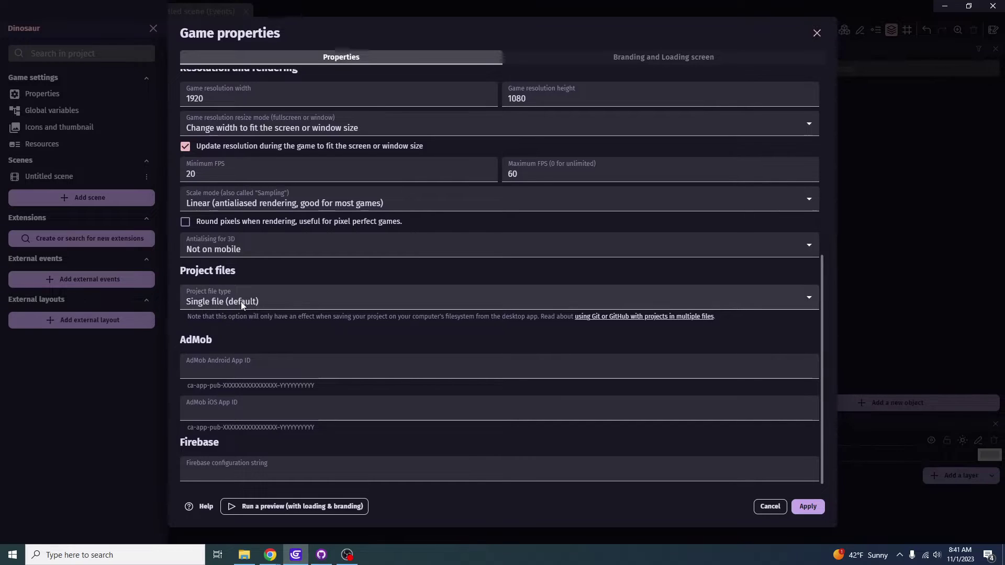
click(241, 303)
click(249, 325)
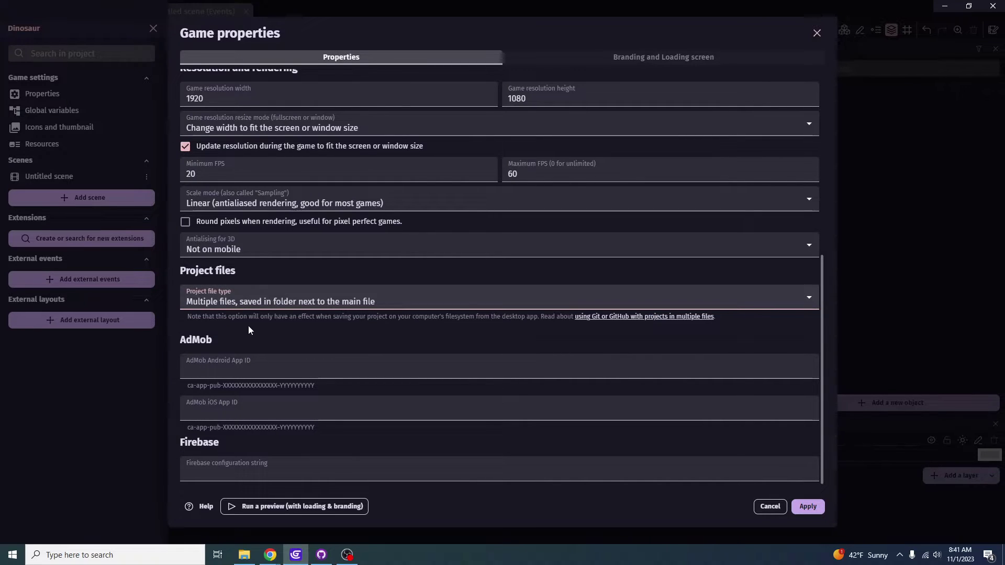
scroll(279, 326, up, 6)
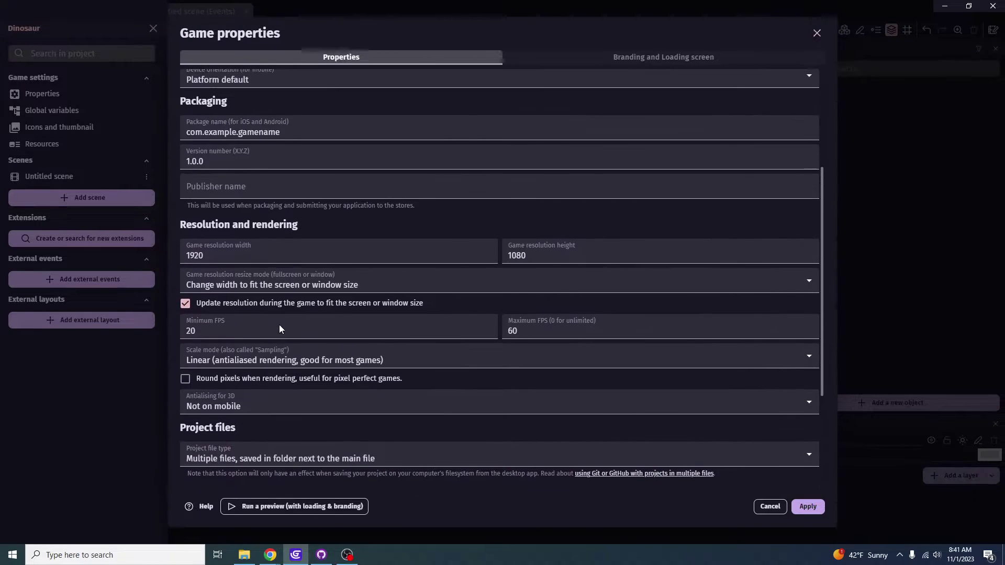
scroll(280, 325, up, 1)
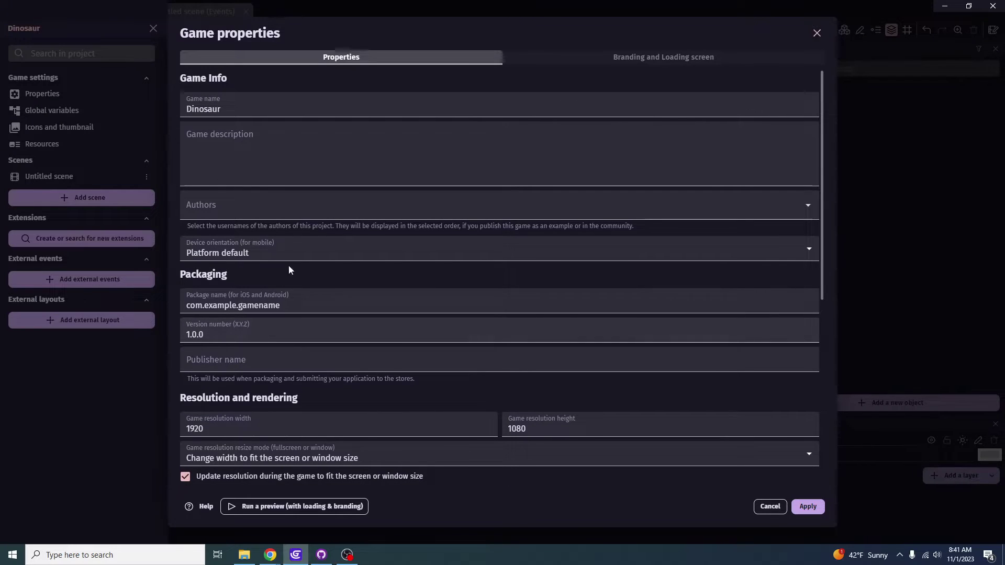
- Enter the description 'Dinosaur Hunting Game', add the suggested author, and apply the properties
click(312, 150)
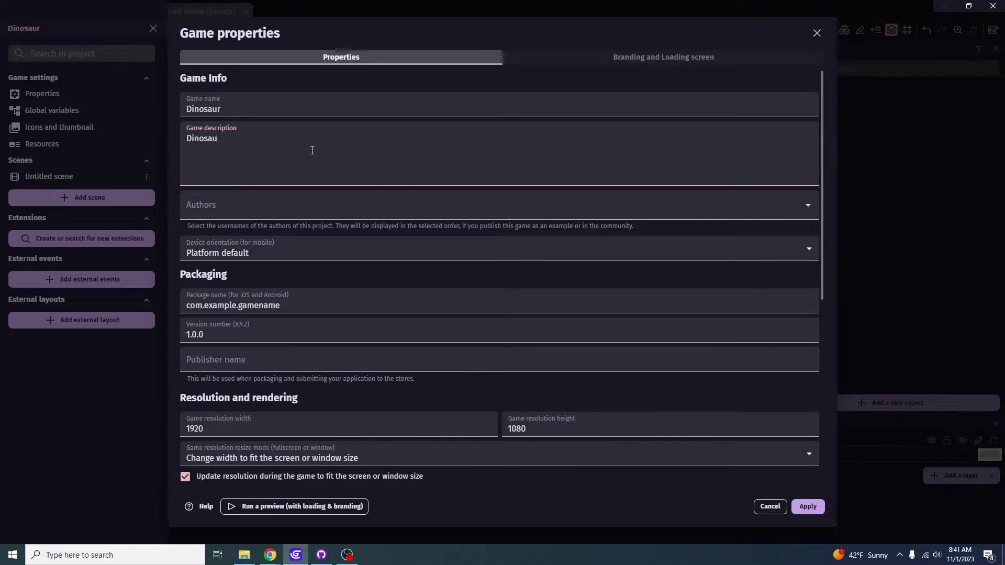
text(Dinosaur Hunting Game)
click(258, 200)
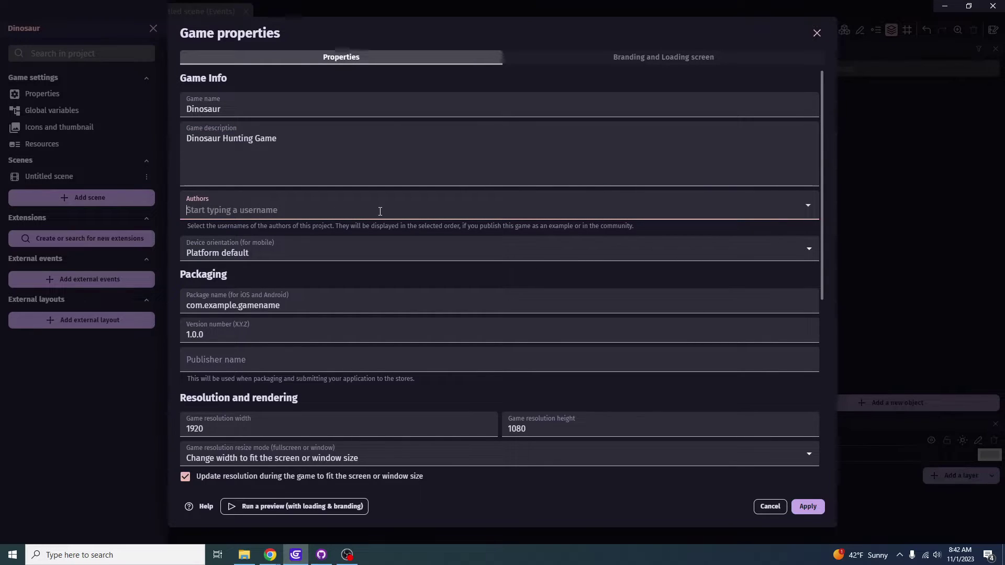
click(409, 210)
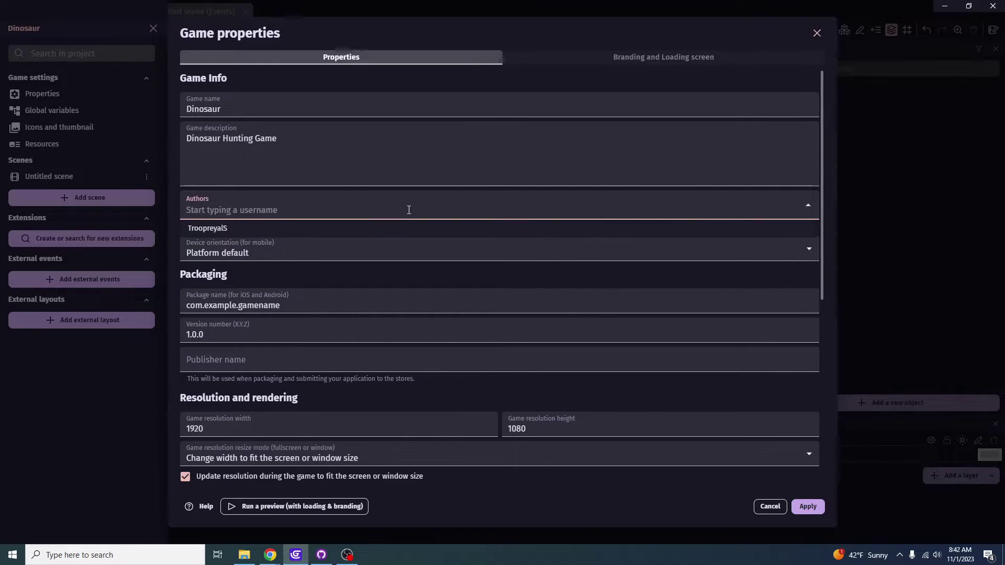
click(361, 228)
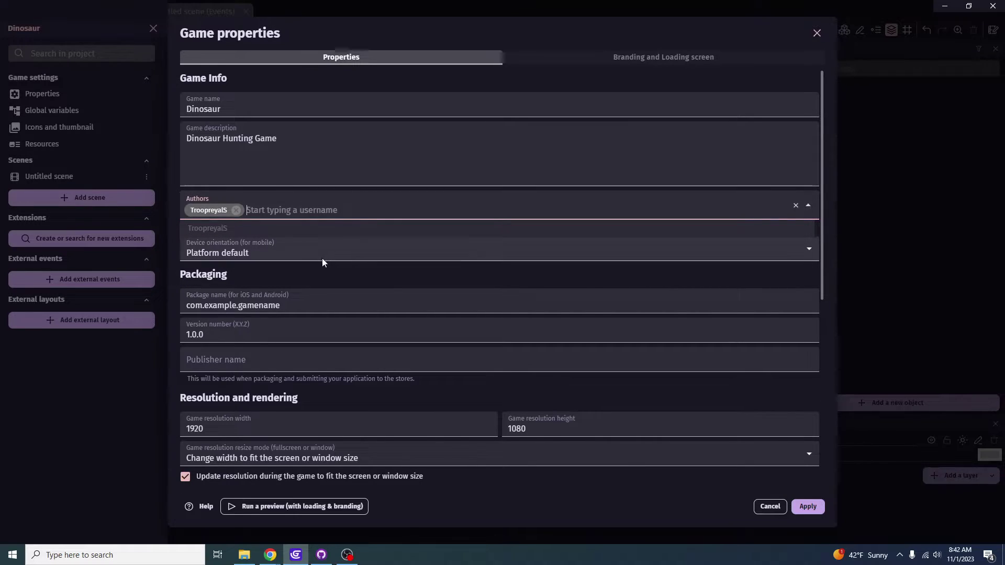
click(309, 272)
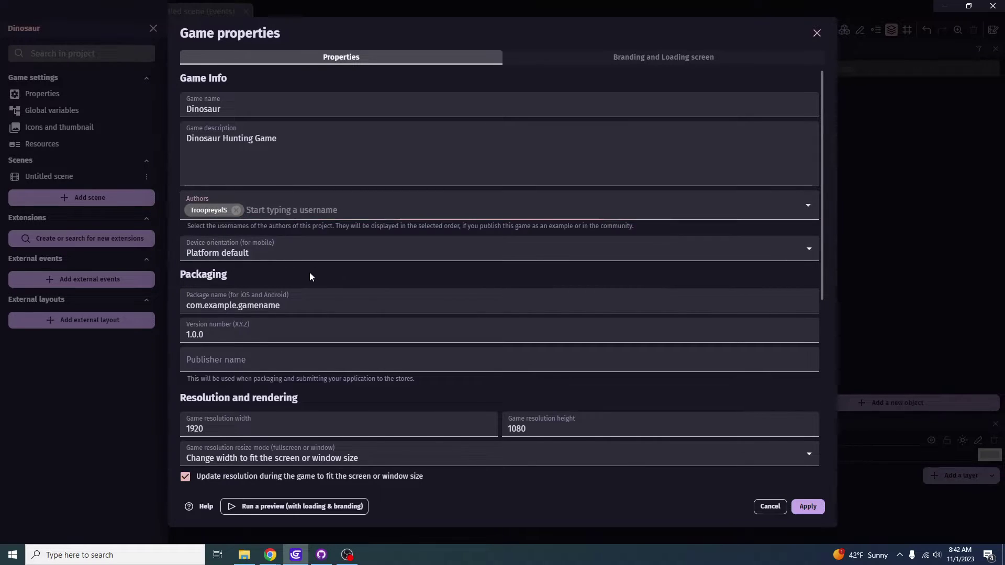
click(808, 506)
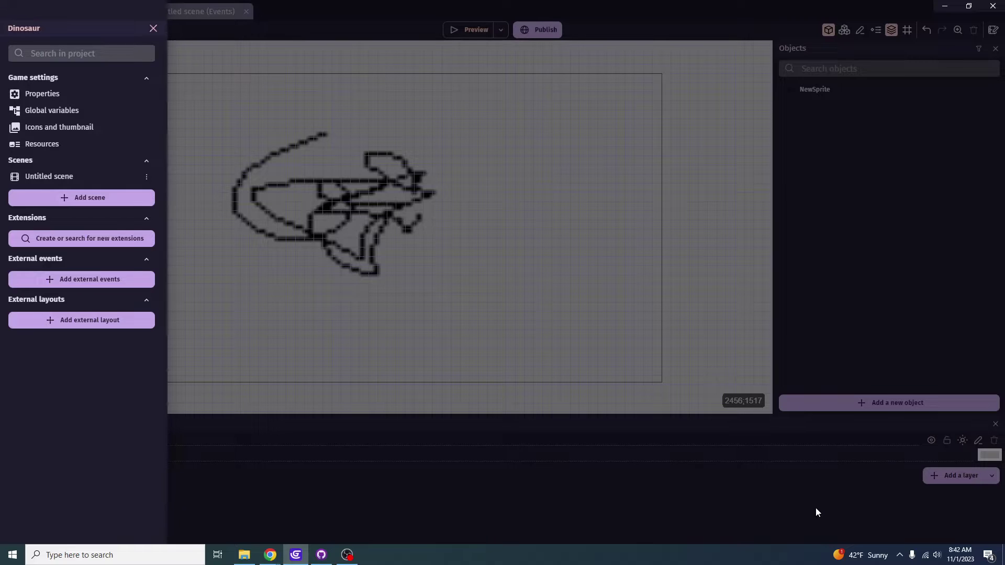
click(153, 28)
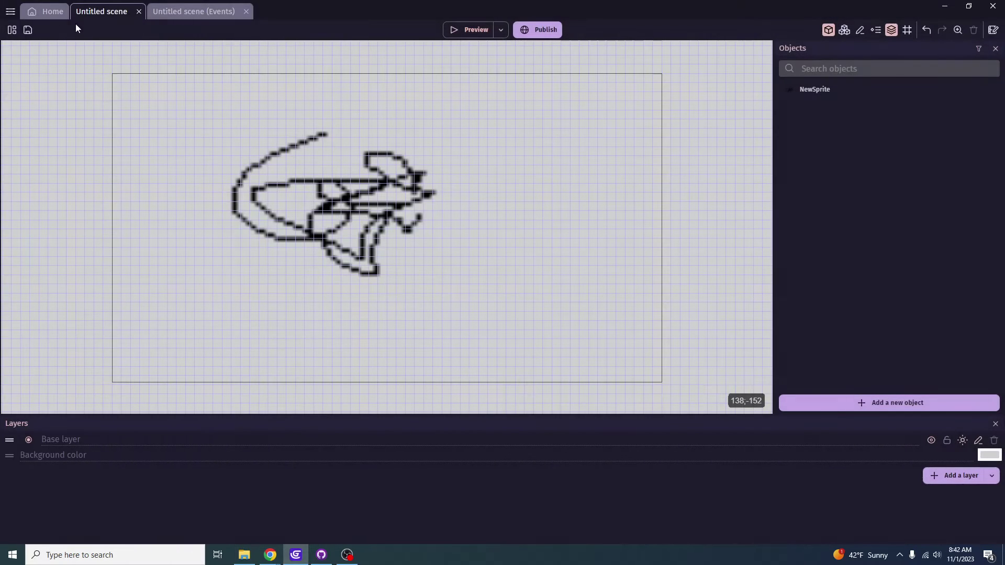
- Save the project, move the NewSprite instance to a new spot, and save again
click(10, 12)
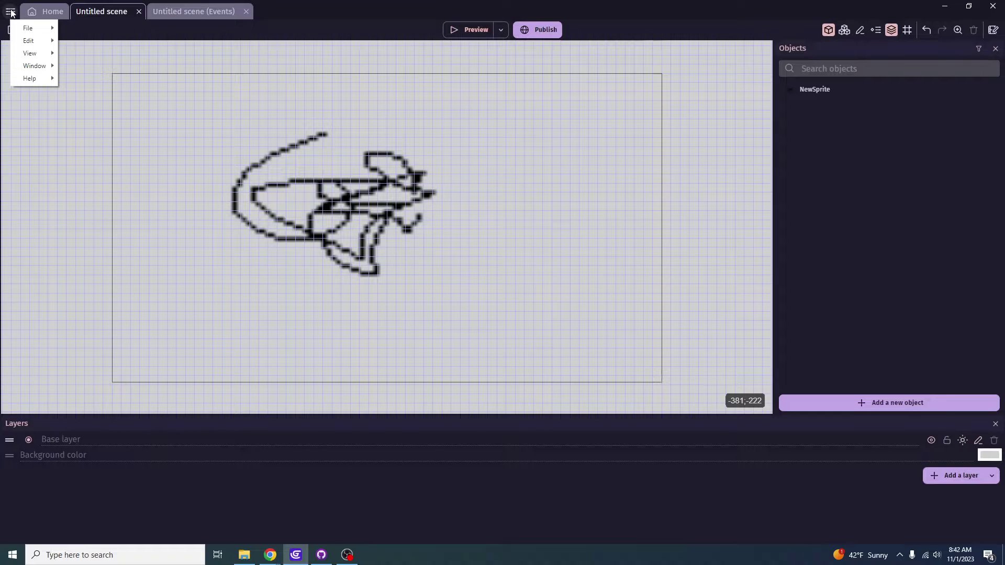
mouse_move(29, 28)
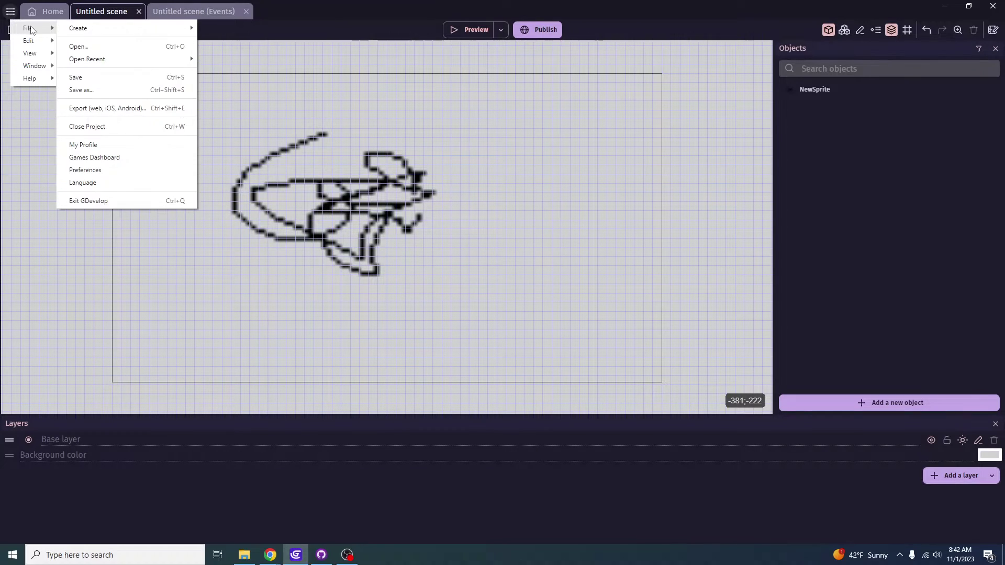
click(103, 77)
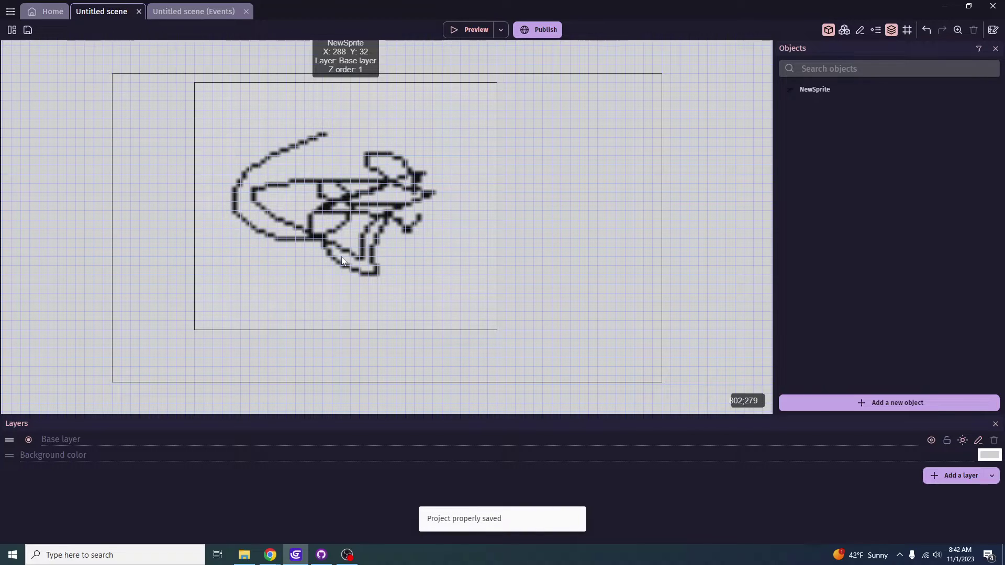
drag(444, 222, 514, 256)
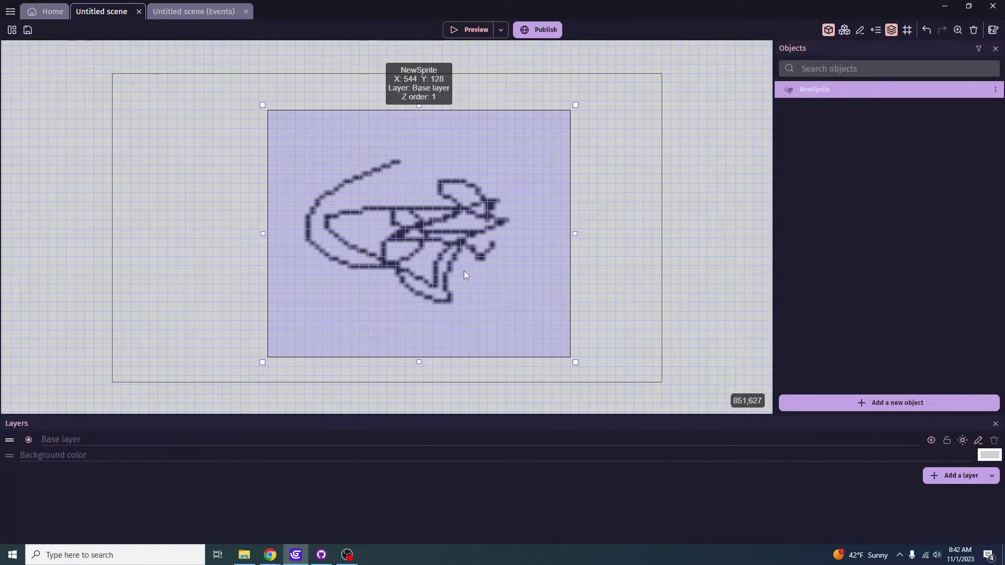
drag(406, 214, 322, 215)
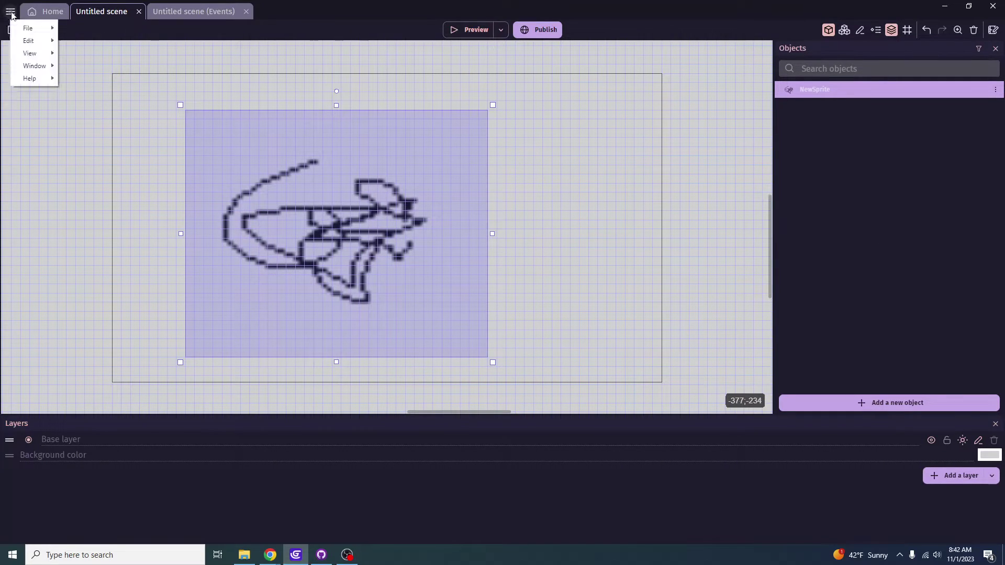
mouse_move(29, 27)
click(87, 77)
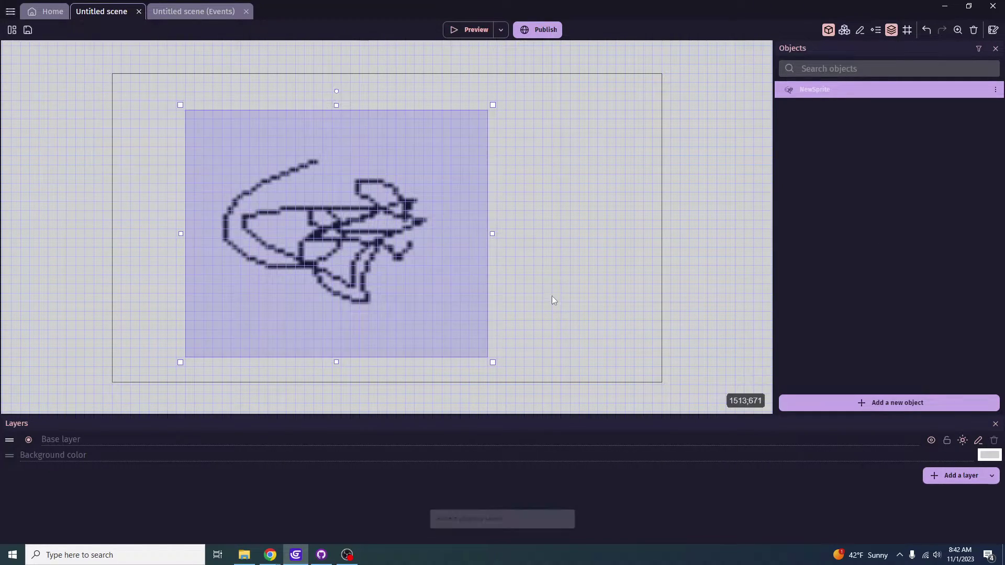
- In GitHub Desktop, view the diffs for NewSprite.png and Dinosaur.json
click(321, 555)
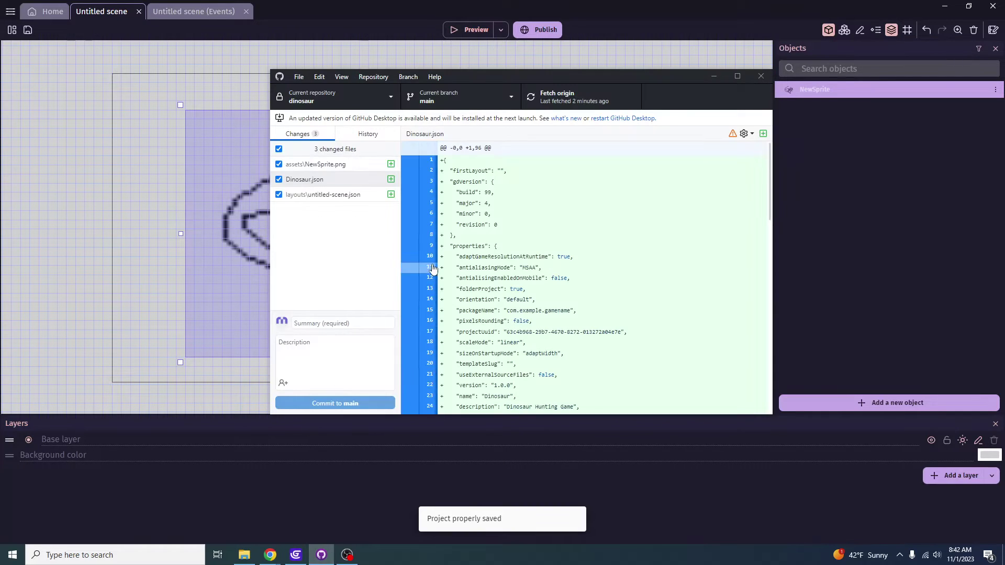
click(322, 166)
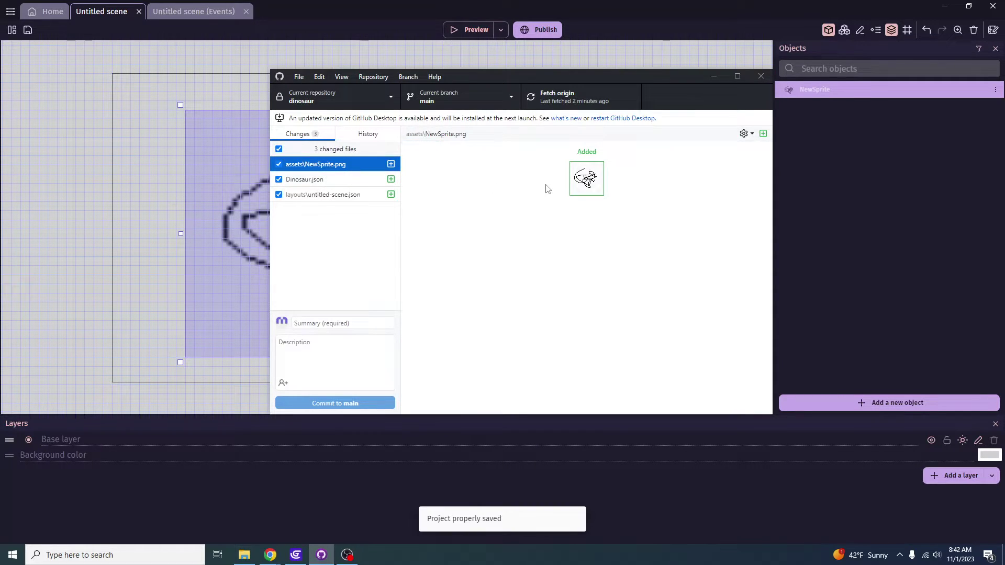
click(351, 179)
scroll(523, 246, down, 12)
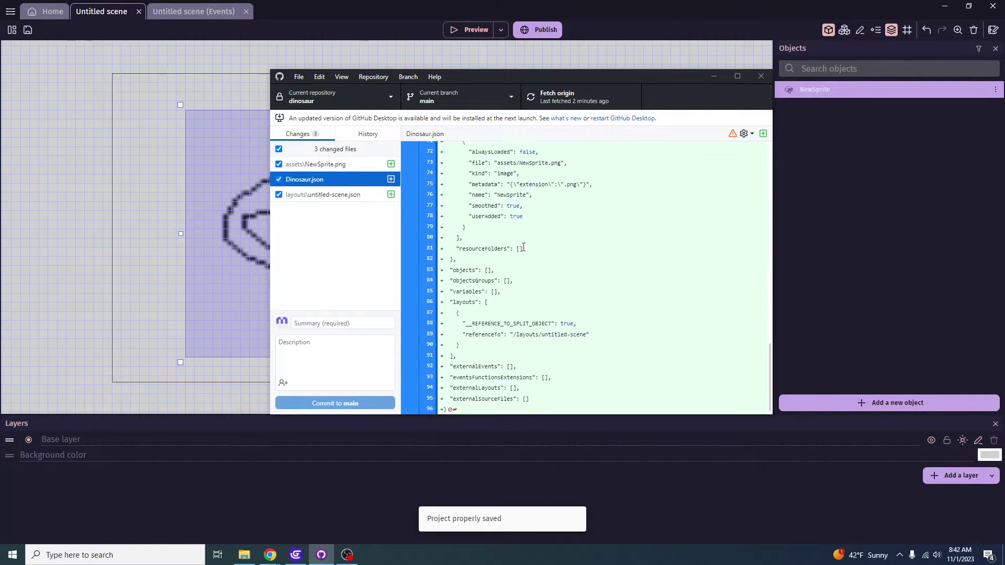
click(317, 167)
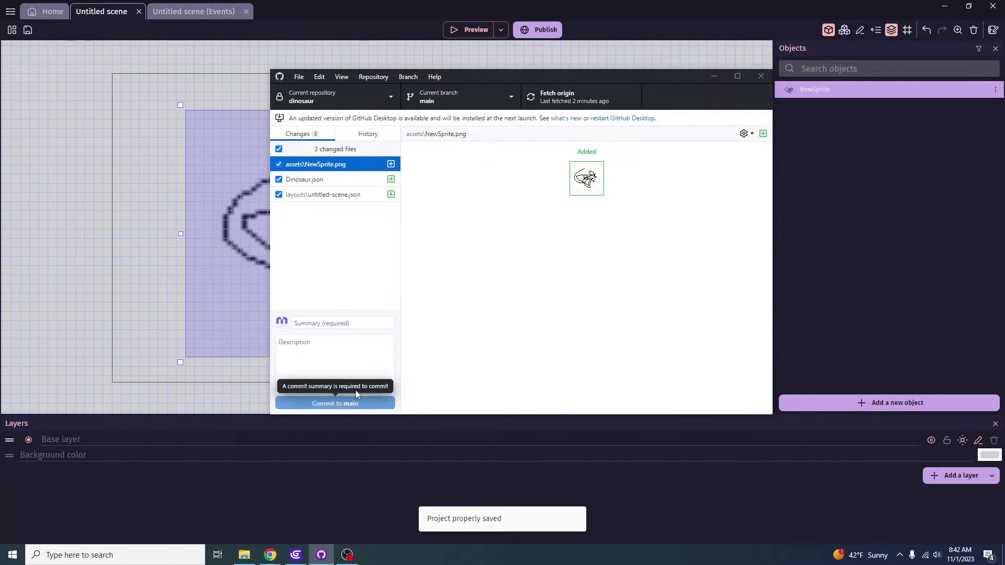
- Recheck in GDevelop that the Project file type is still Multiple files
click(10, 29)
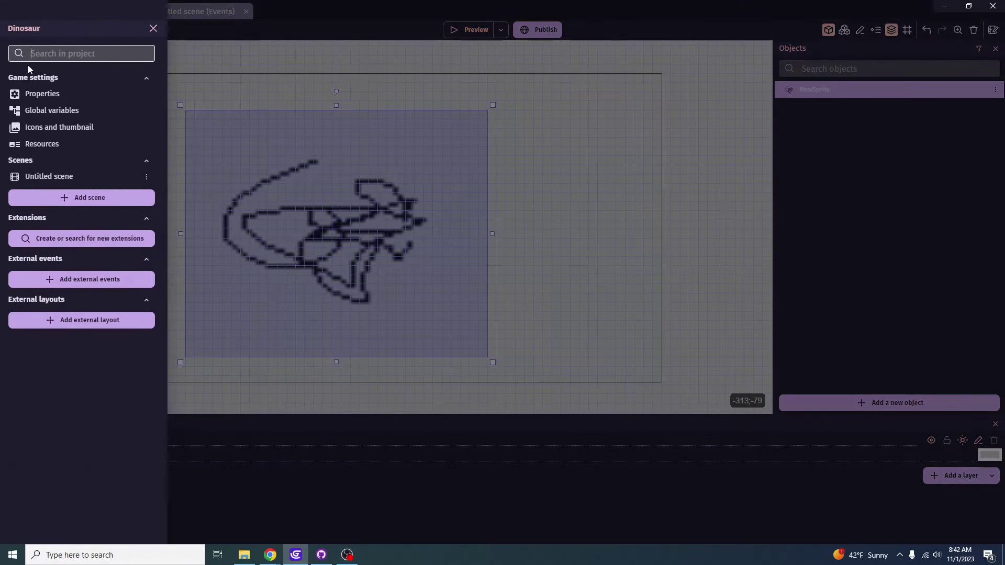
click(42, 93)
scroll(415, 298, down, 6)
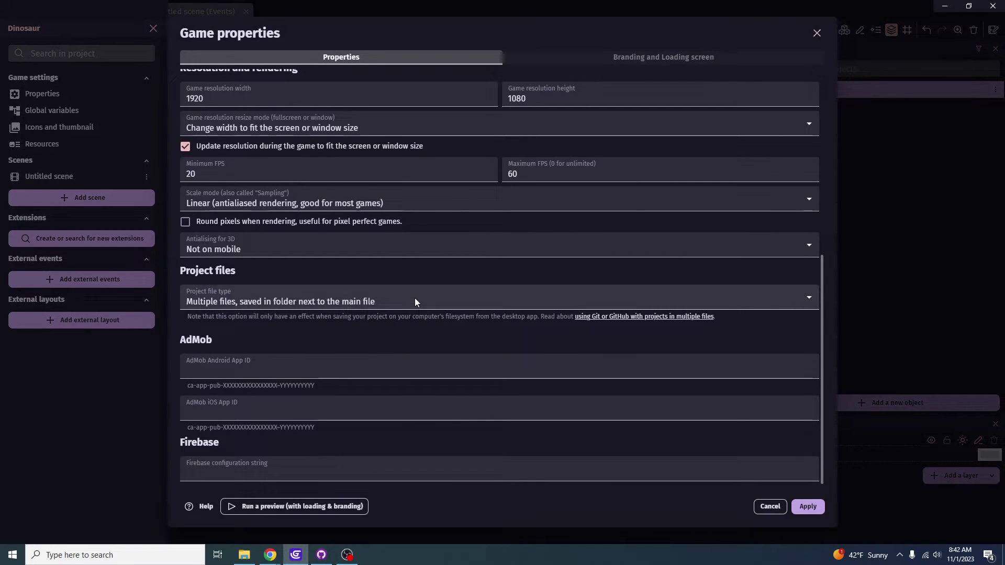
click(415, 297)
click(241, 326)
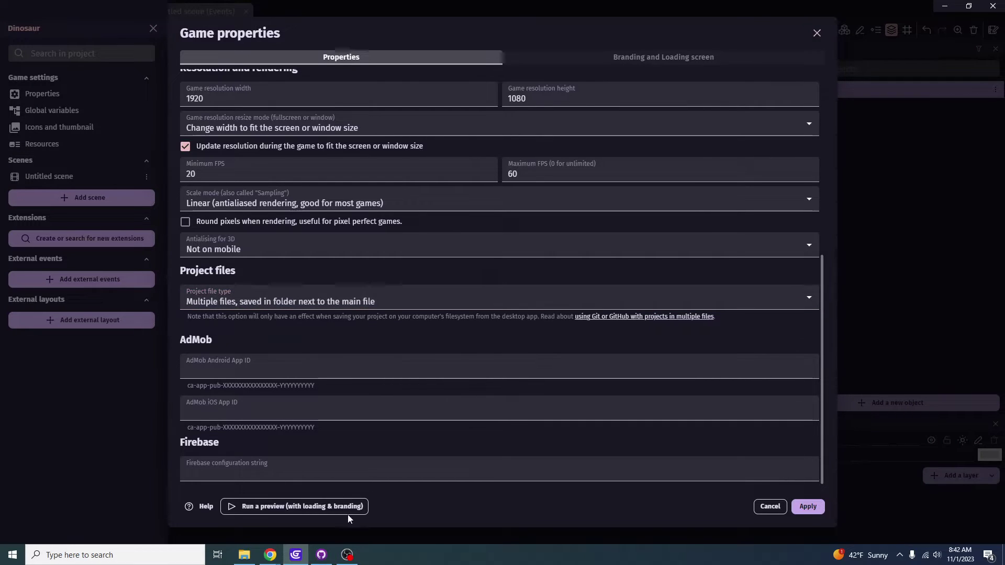
- Back in GitHub Desktop, inspect the layouts\untitled-scene.json diff
click(322, 555)
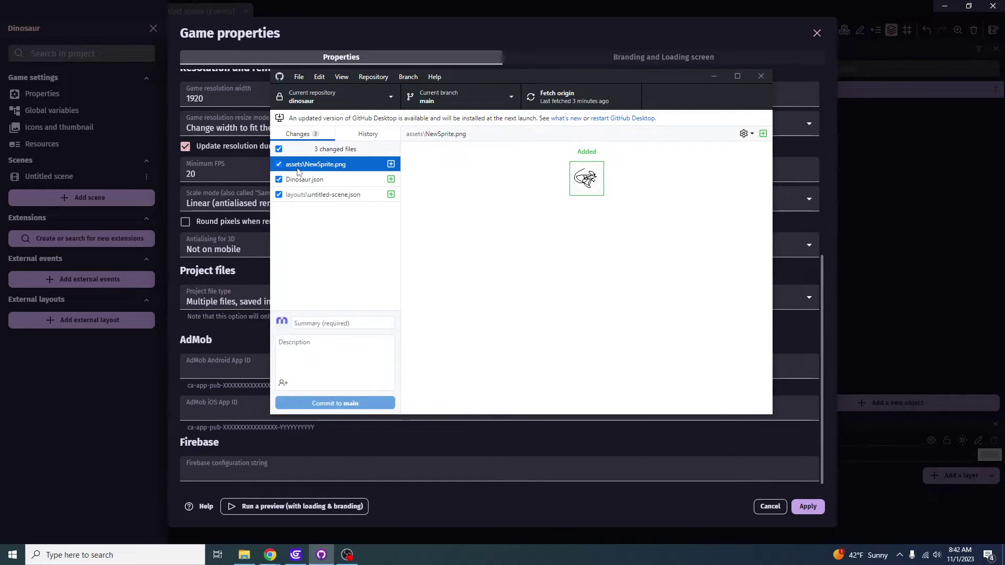
click(317, 199)
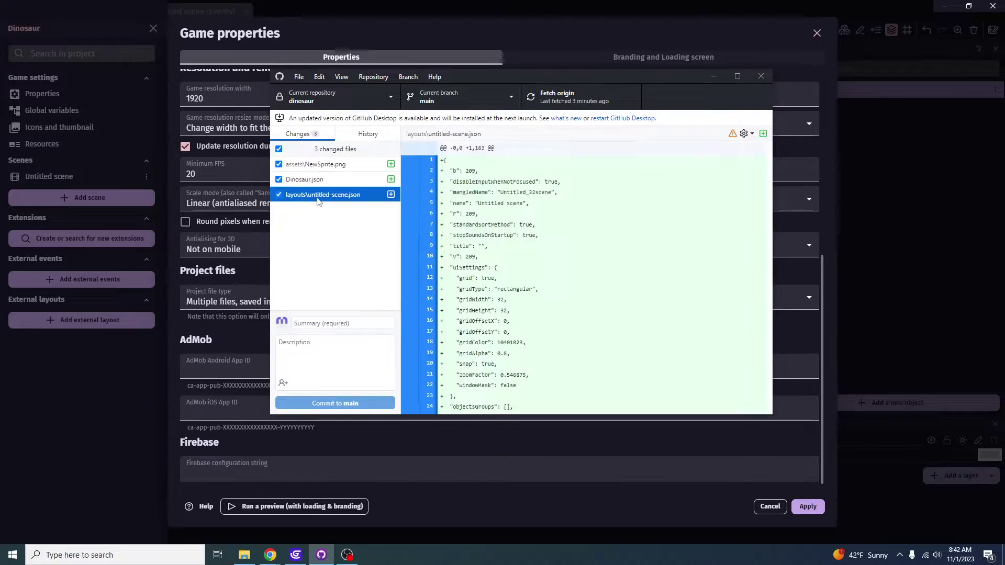
scroll(487, 197, down, 2)
scroll(487, 197, down, 10)
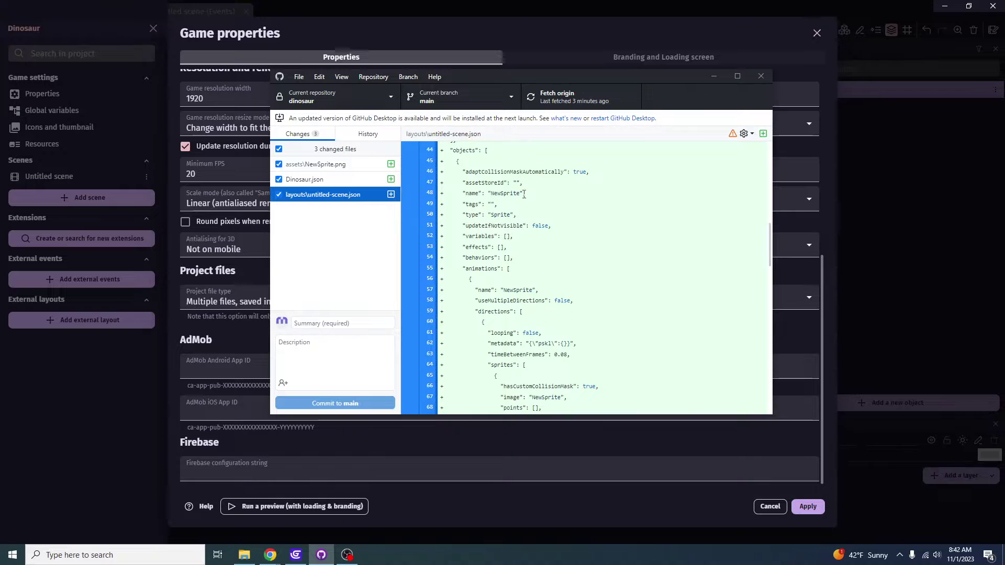
scroll(544, 194, up, 10)
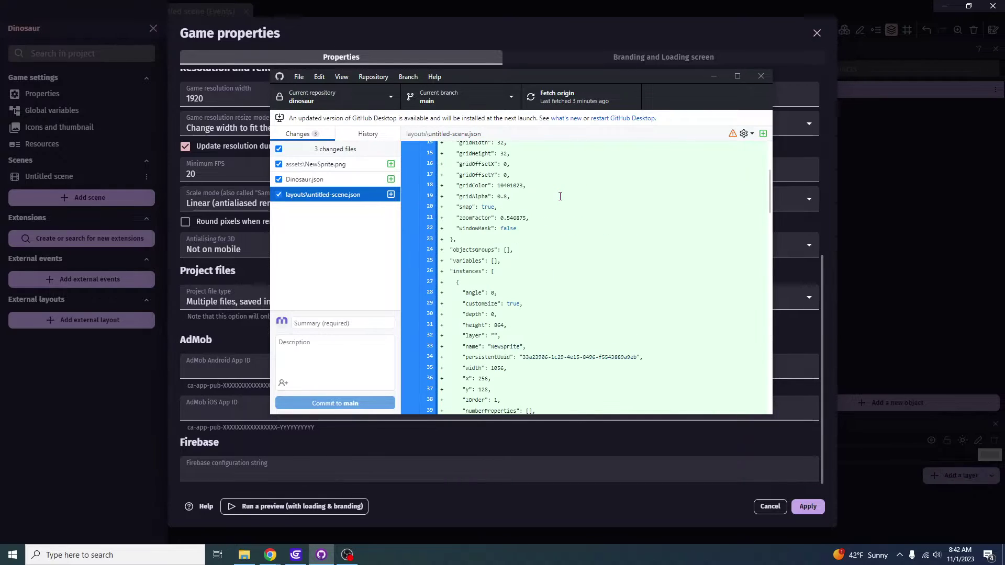
- Commit the three files to main with summary 'I created this as the first thing' plus a description
click(342, 324)
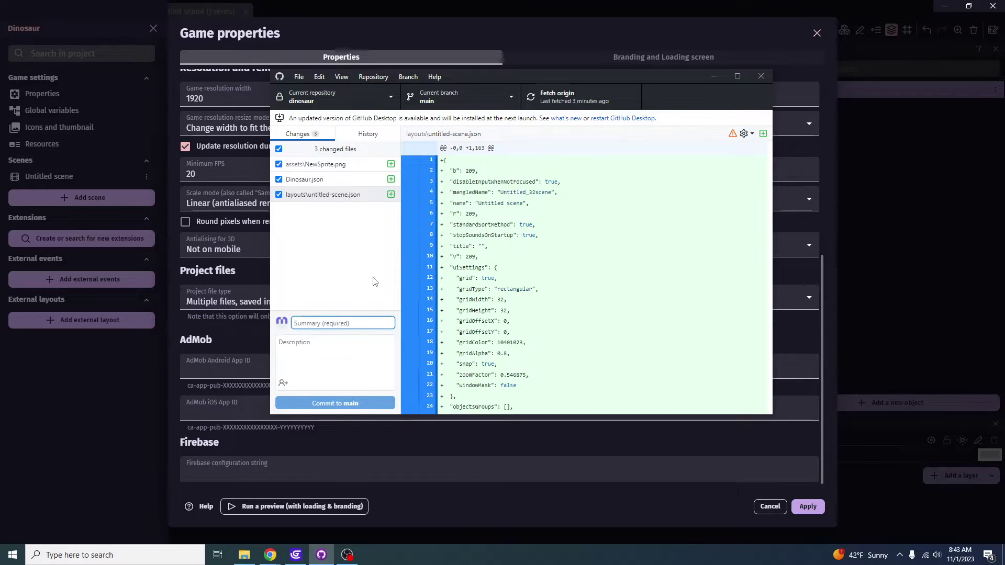
text(I created this as the first th)
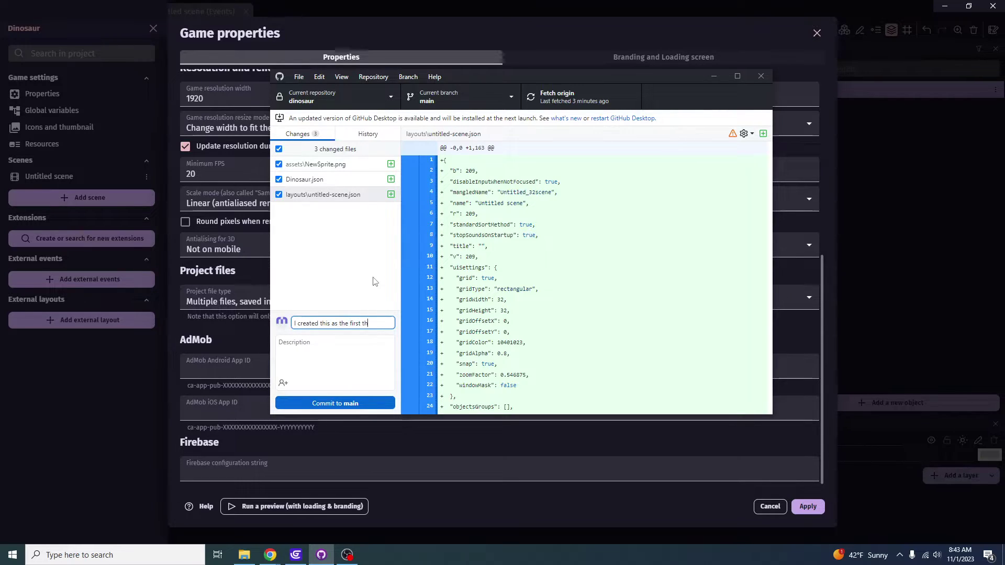
text(ing)
click(315, 356)
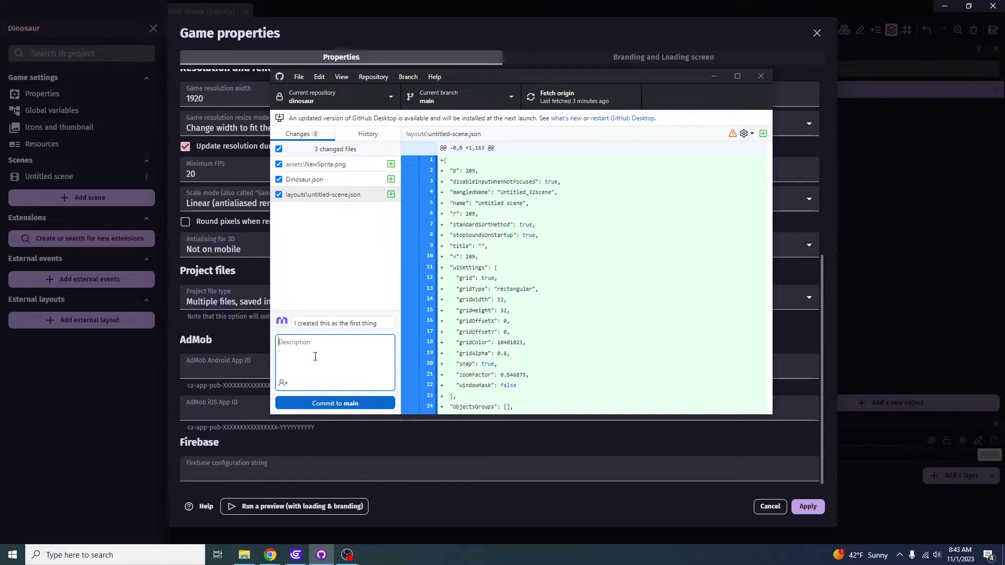
text(I made n)
text(th4e)
key(BackSpace)
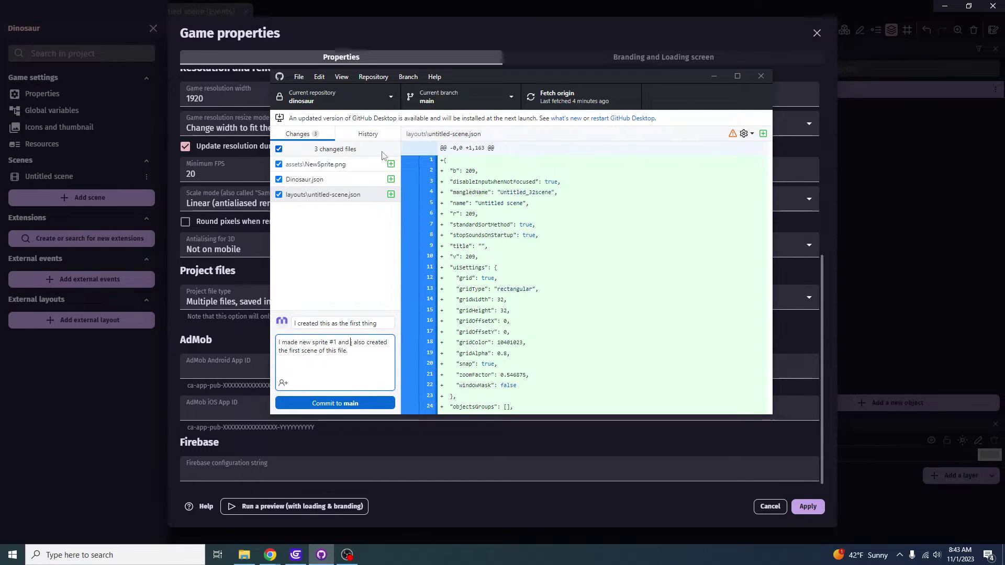
scroll(482, 239, down, 10)
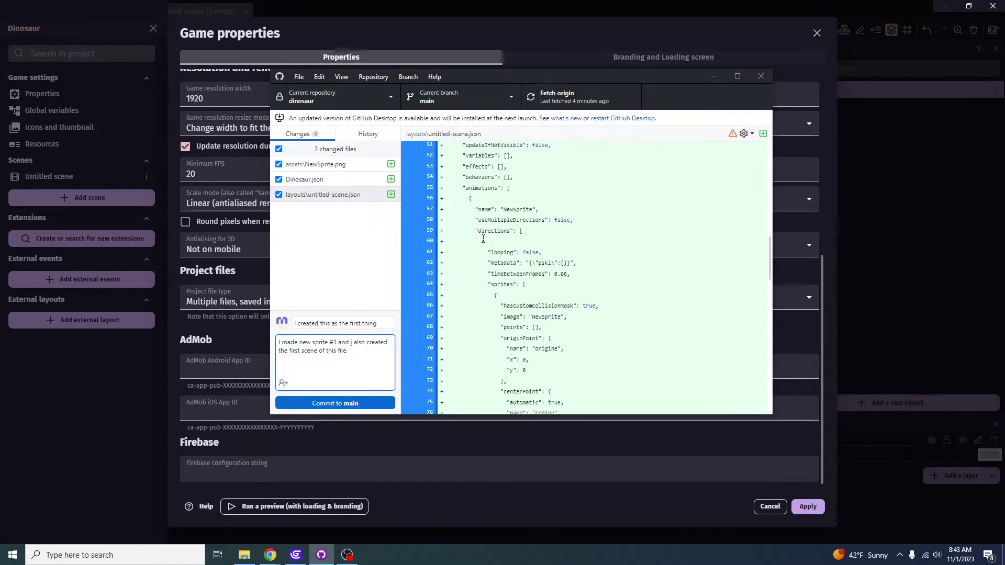
scroll(482, 239, down, 5)
click(359, 402)
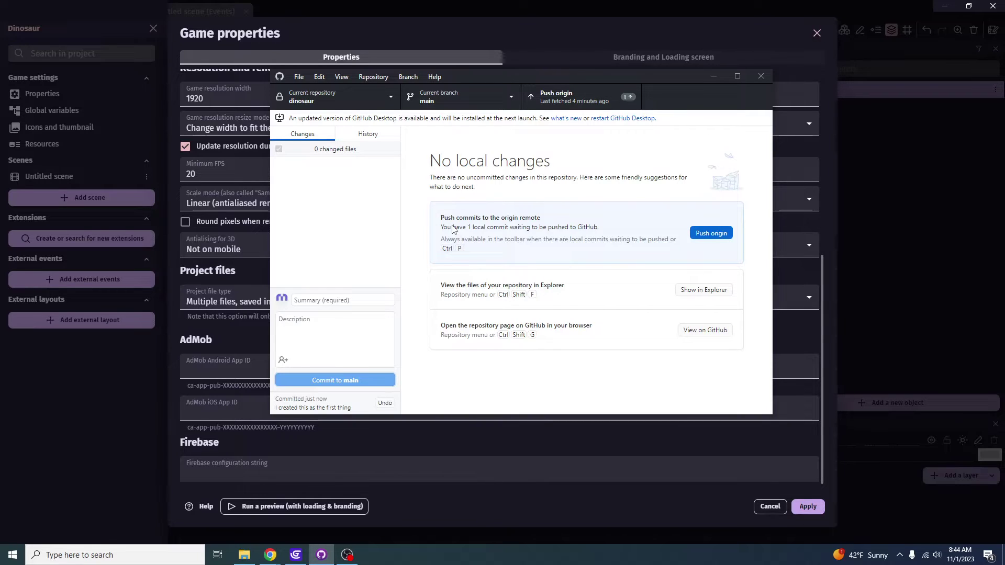
- Push the commit to origin, fetch, and open Clone a repository on the URL tab
click(712, 239)
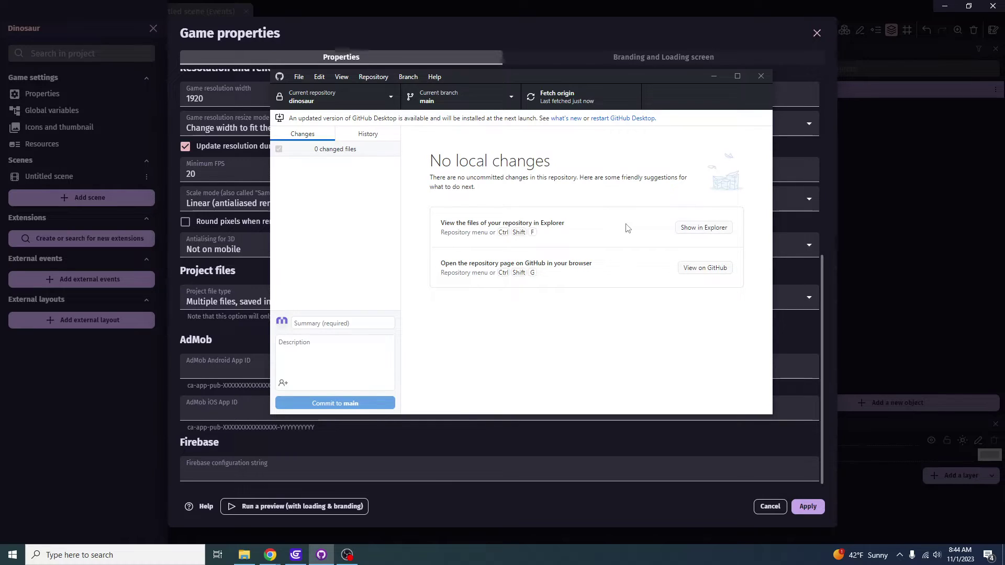
click(576, 94)
click(301, 77)
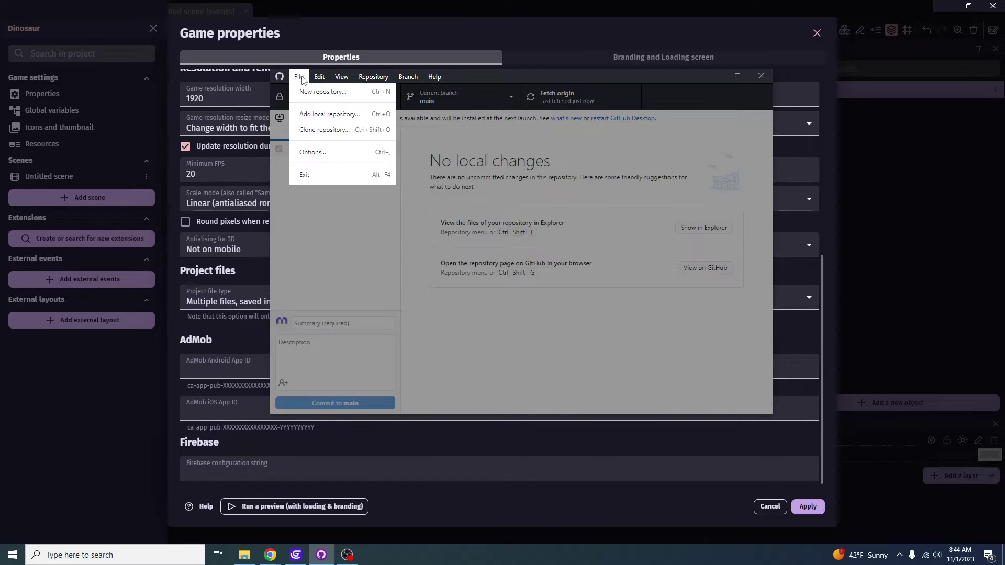
click(331, 135)
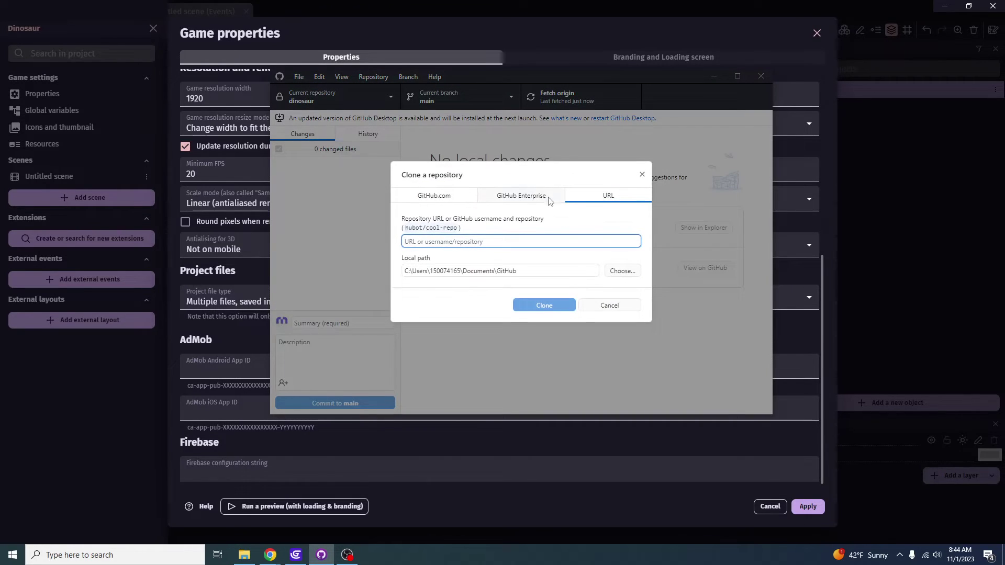
click(598, 202)
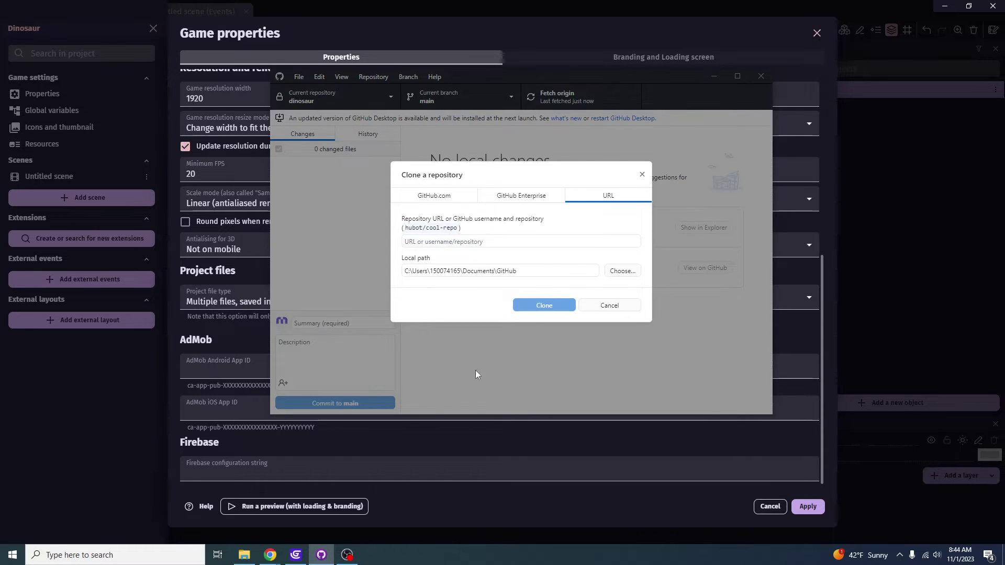
- Copy the Gdevelop repository's HTTPS clone URL from GitHub in Chrome, then return to GitHub Desktop
mouse_move(267, 557)
click(300, 517)
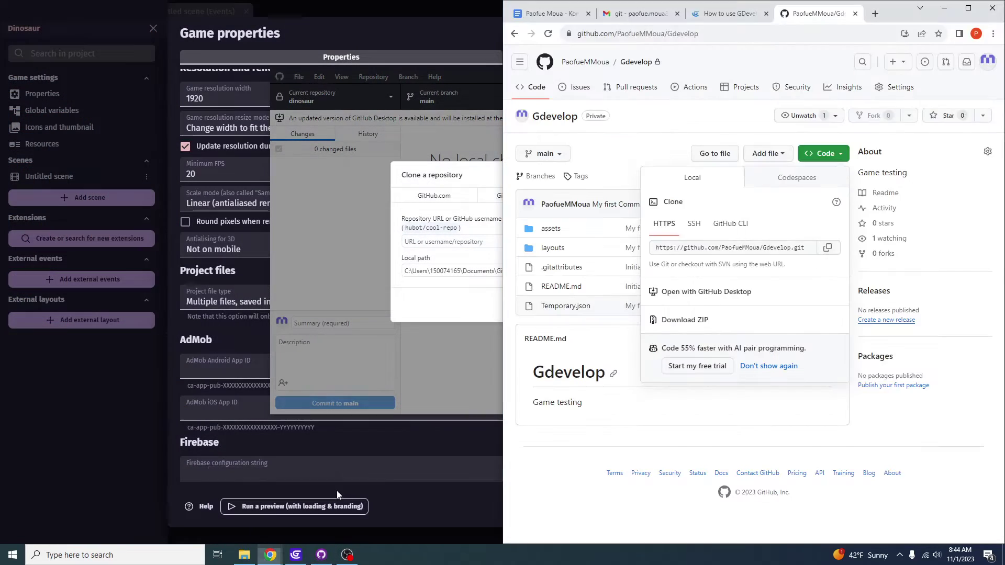
click(639, 163)
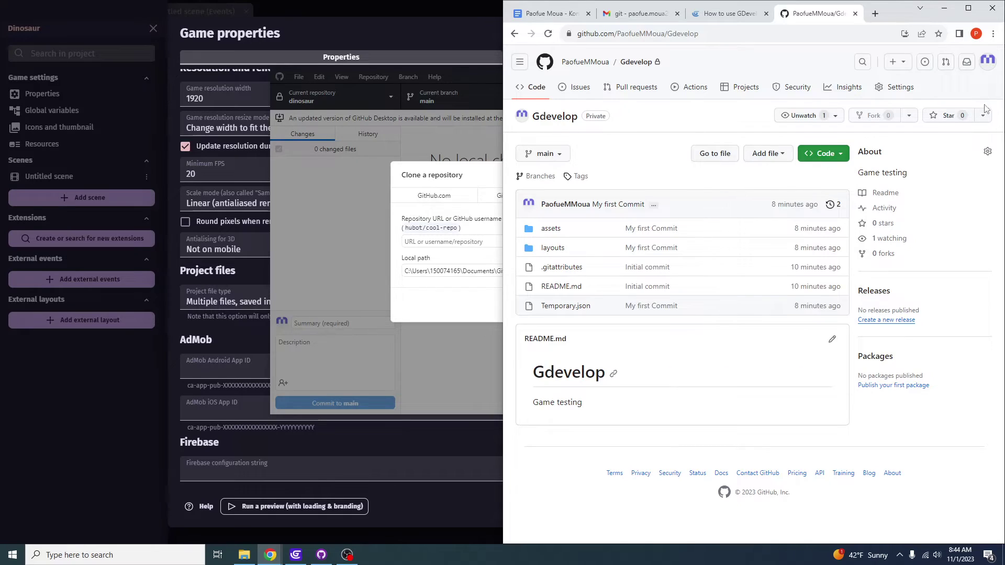
click(823, 153)
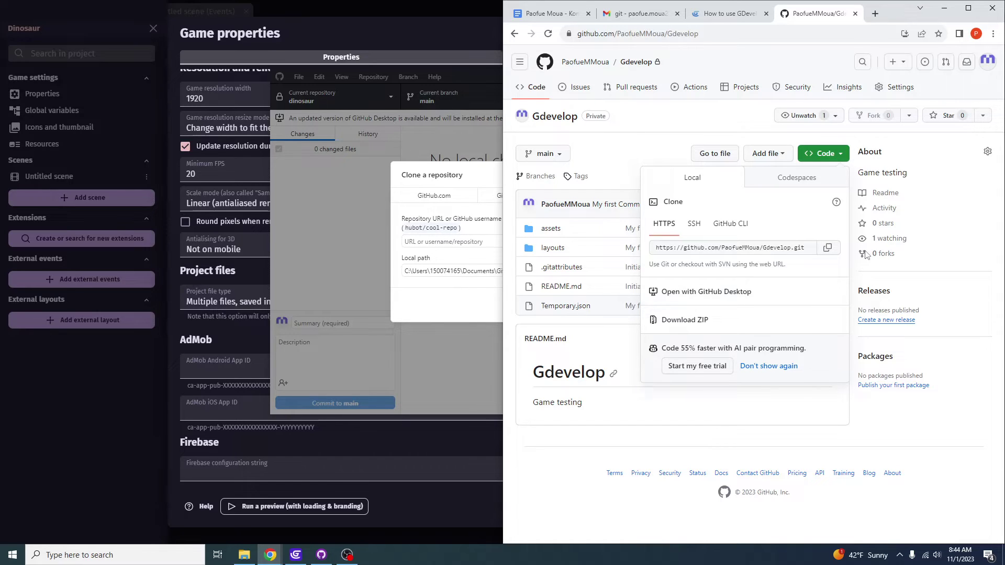
click(827, 249)
click(500, 271)
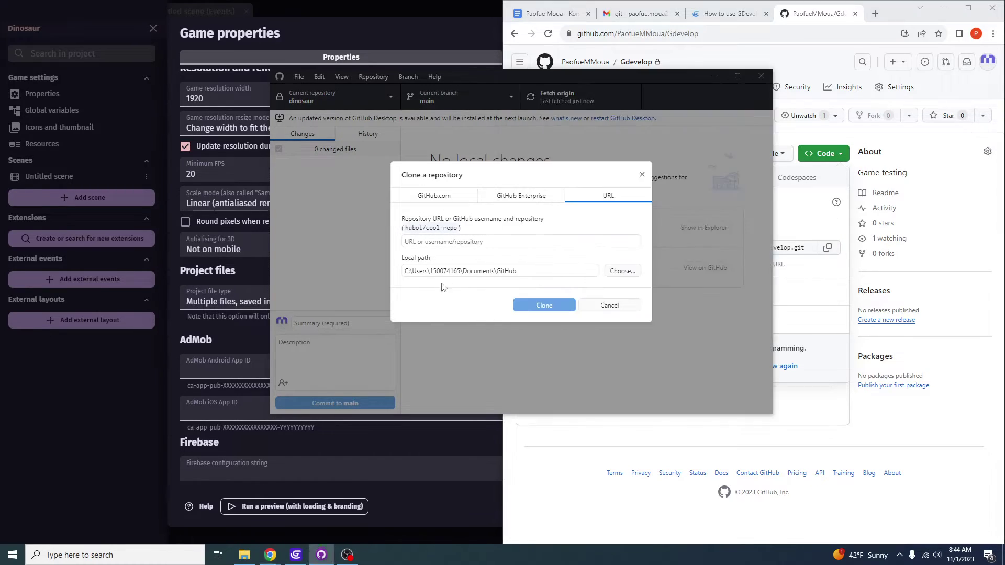
- Paste the clone URL and create a new Dinosaur2 folder under Documents\GitHub
click(458, 242)
key(ctrl+v)
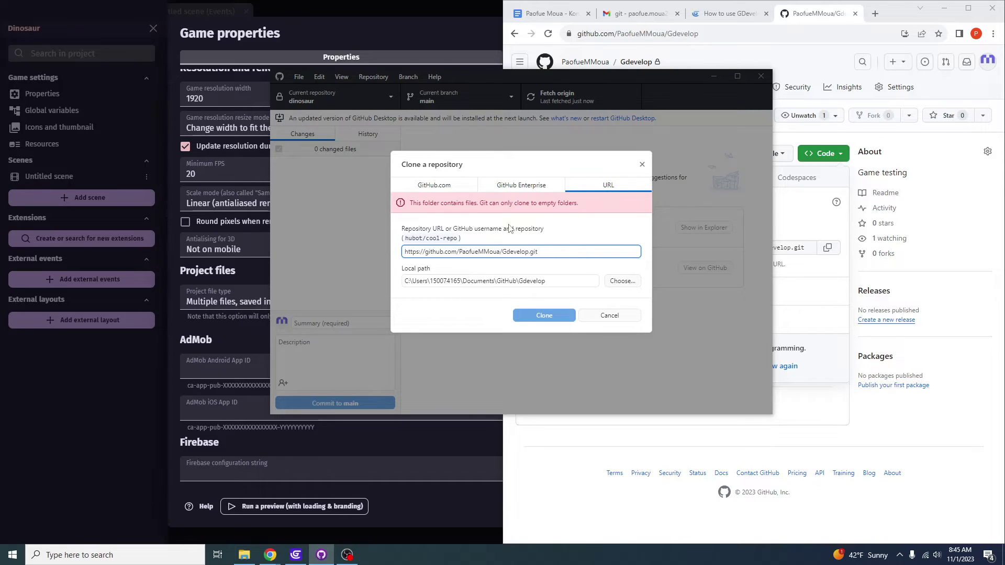
click(621, 287)
right_click(489, 222)
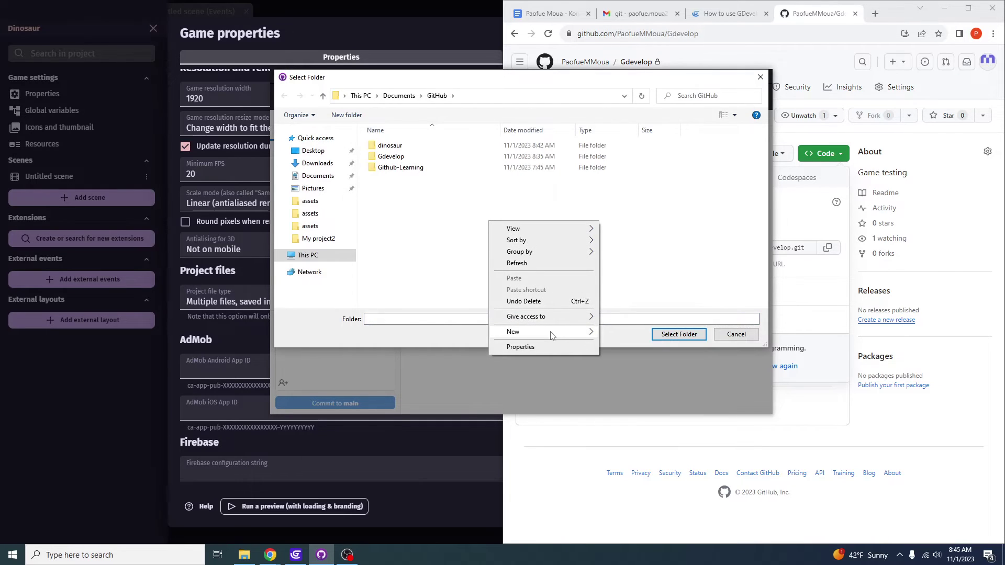
mouse_move(550, 331)
click(617, 332)
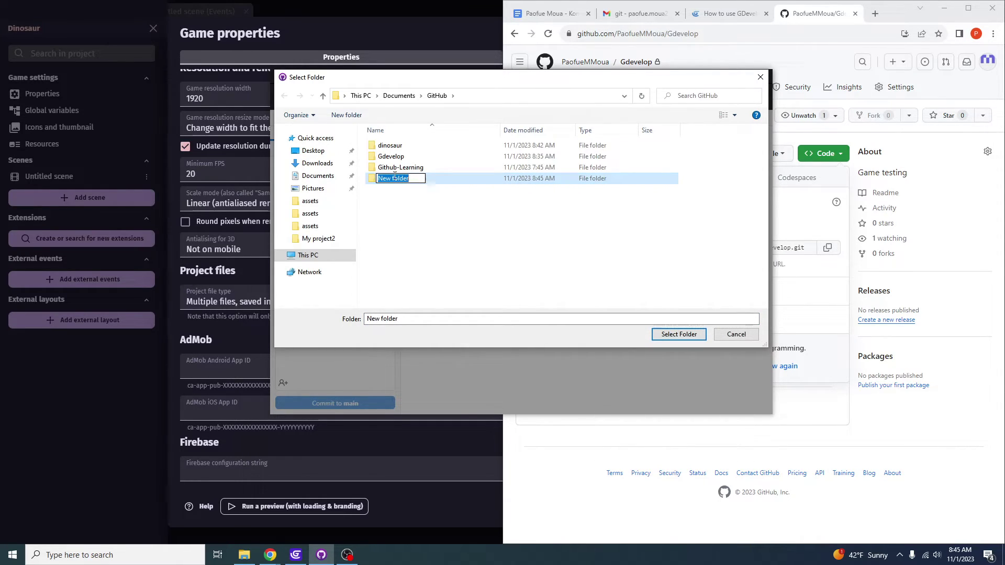
text(Dinosaur2)
key(Return)
key(Return)
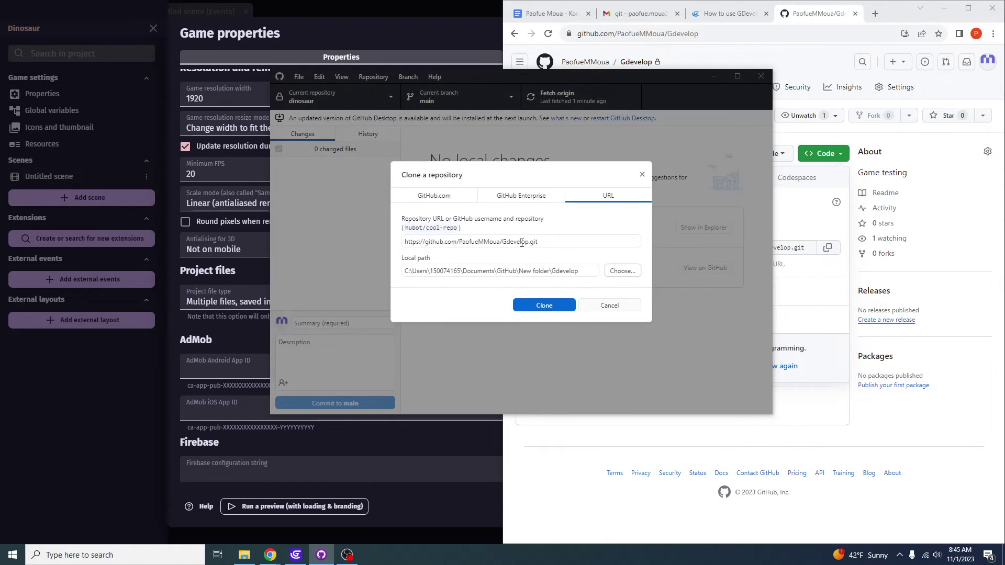
- Set Documents\GitHub\Dinosaur2 as the local path and clone the Gdevelop repository
click(618, 272)
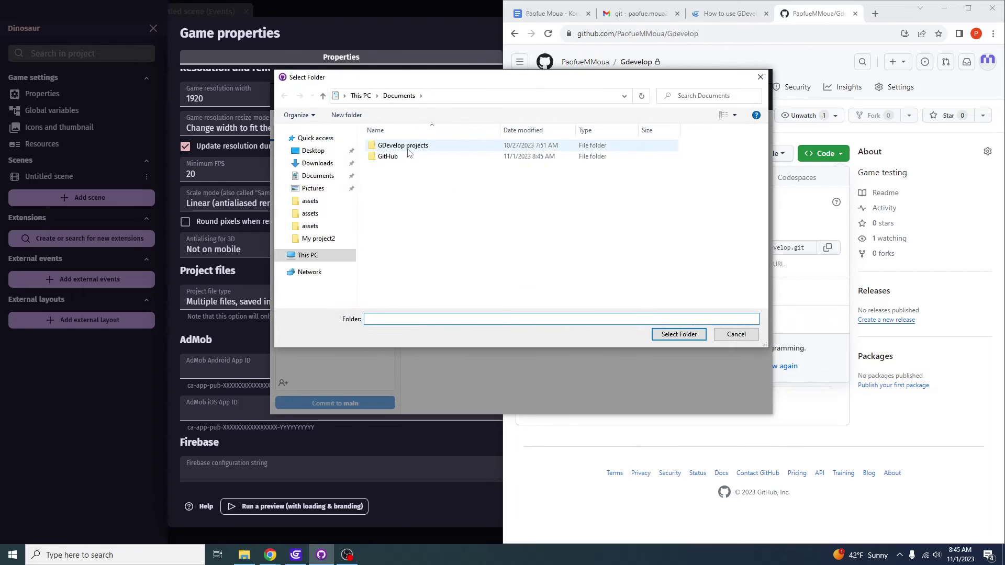
double_click(390, 157)
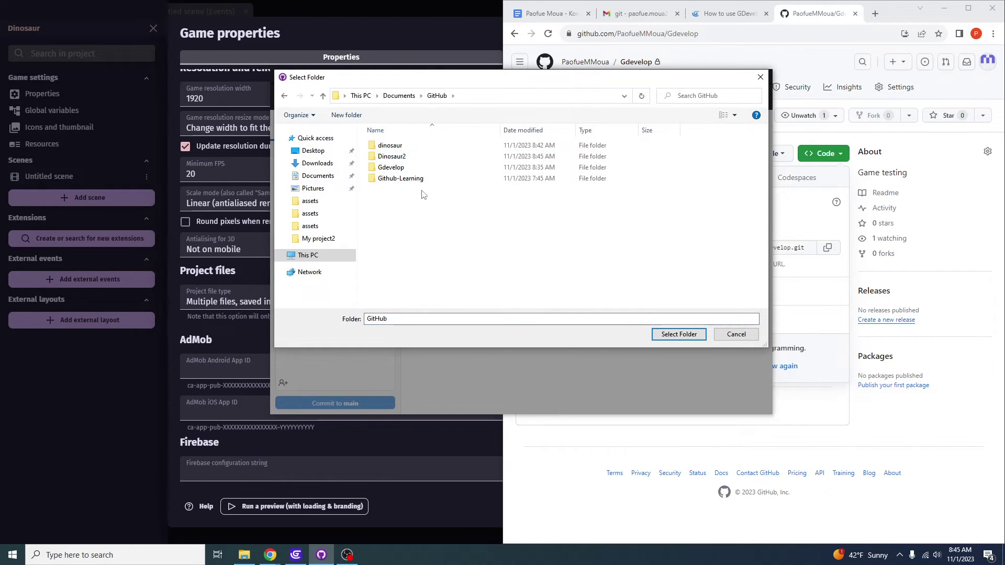
double_click(418, 159)
click(679, 335)
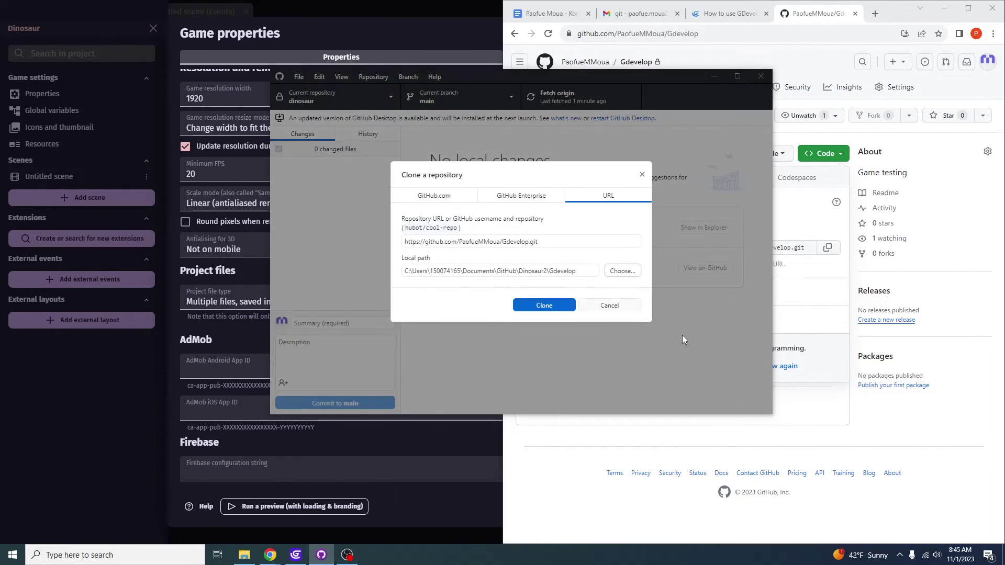
click(544, 305)
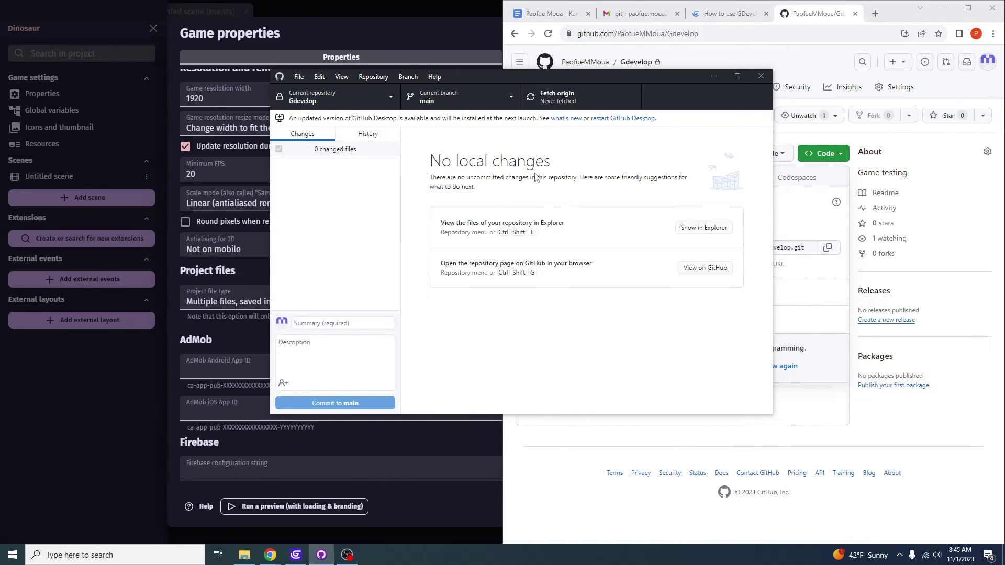
- In History, review the Initial commit's README.md and .gitattributes diffs
click(366, 142)
click(336, 208)
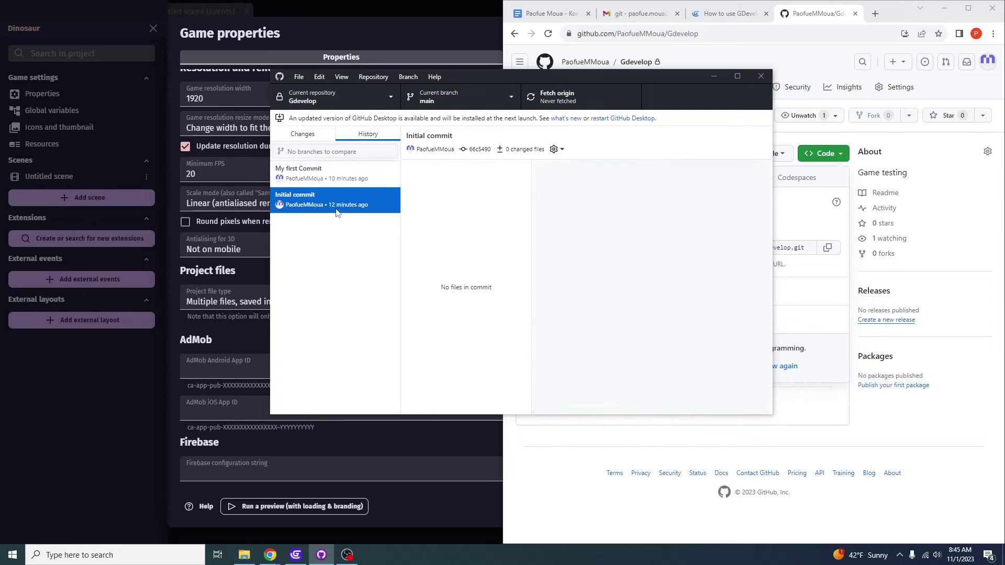
click(492, 182)
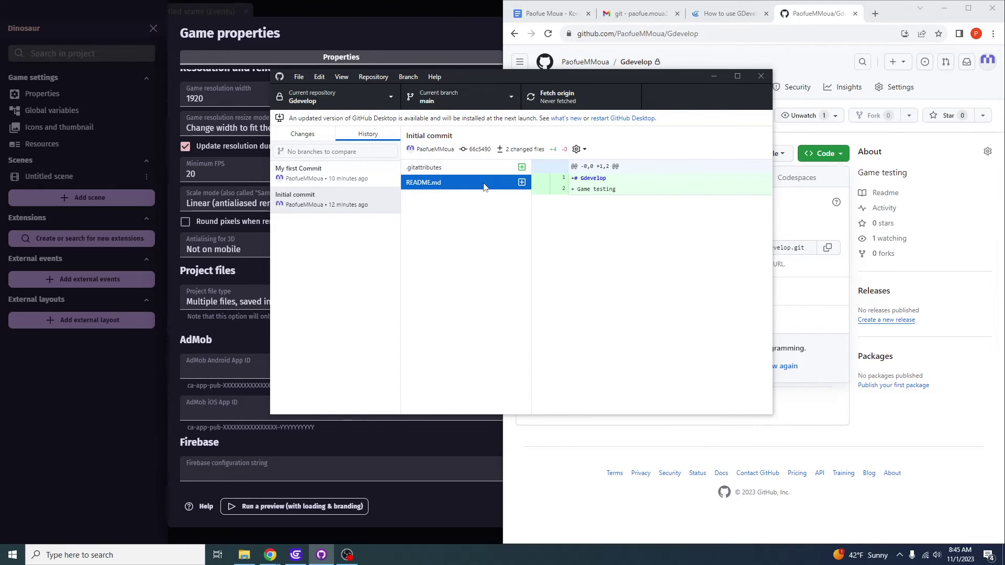
click(481, 168)
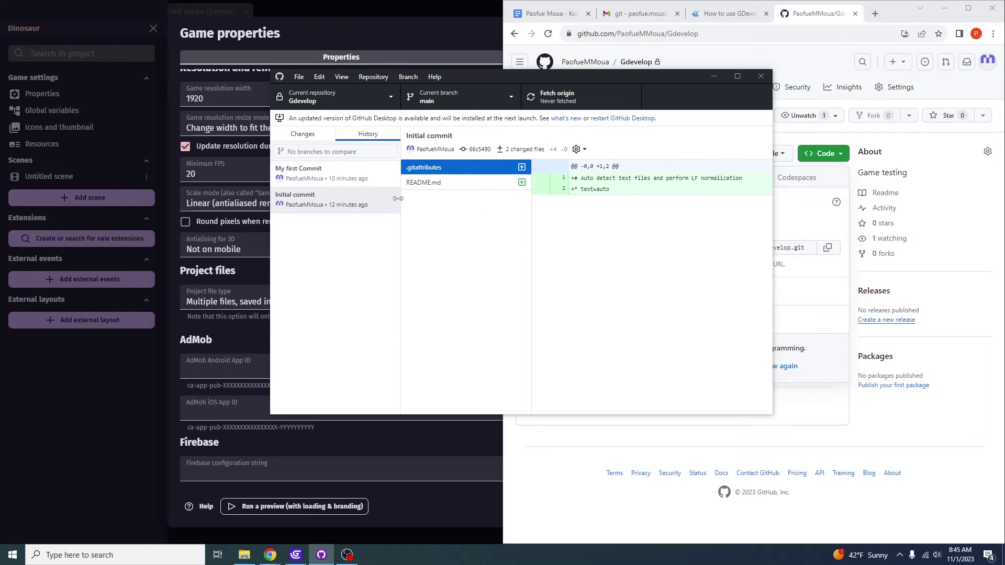
- Review the My first Commit files NewSprite.png and untitled-scene.json, then check the empty Changes list
click(345, 174)
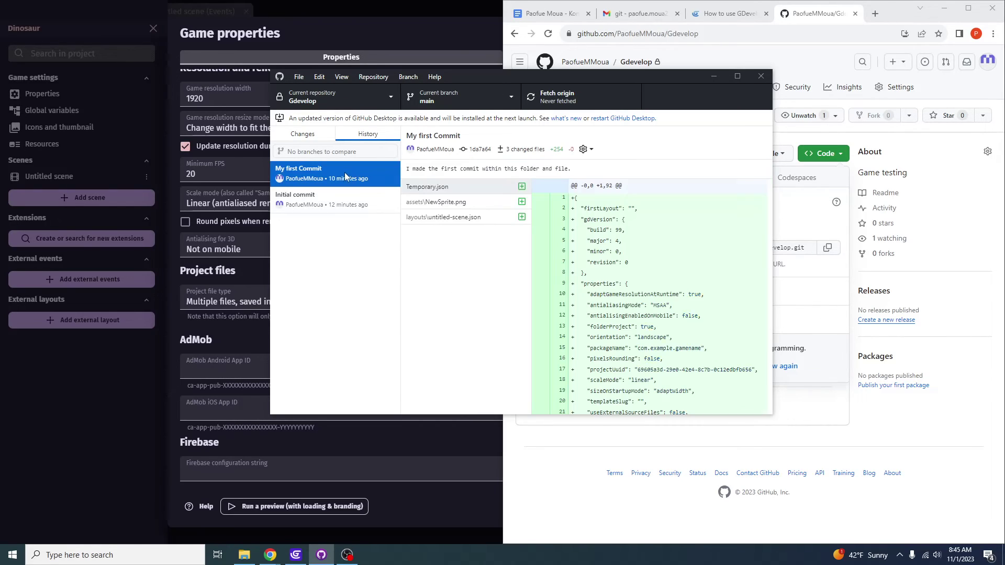
click(472, 206)
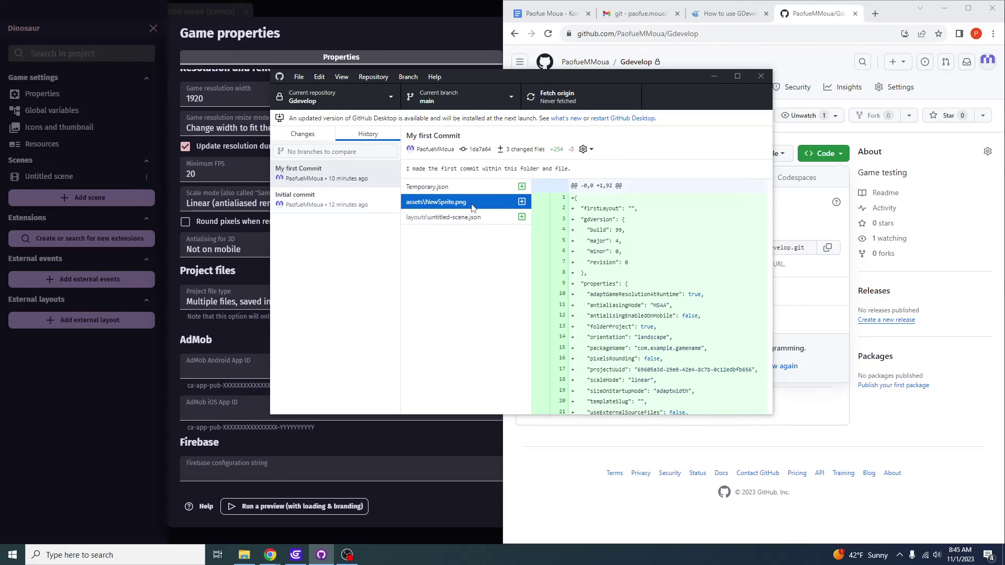
click(471, 217)
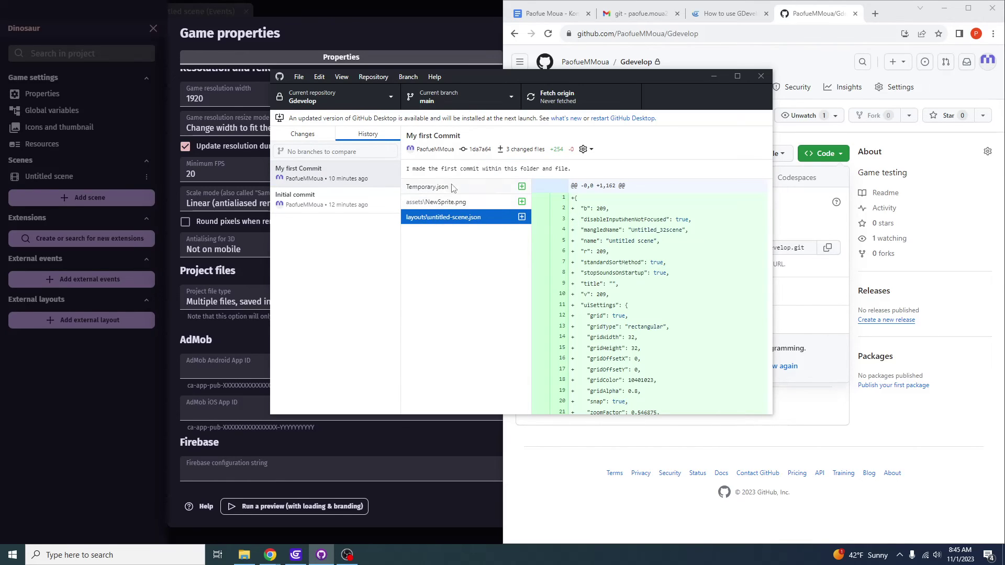
drag(409, 168, 577, 167)
click(560, 173)
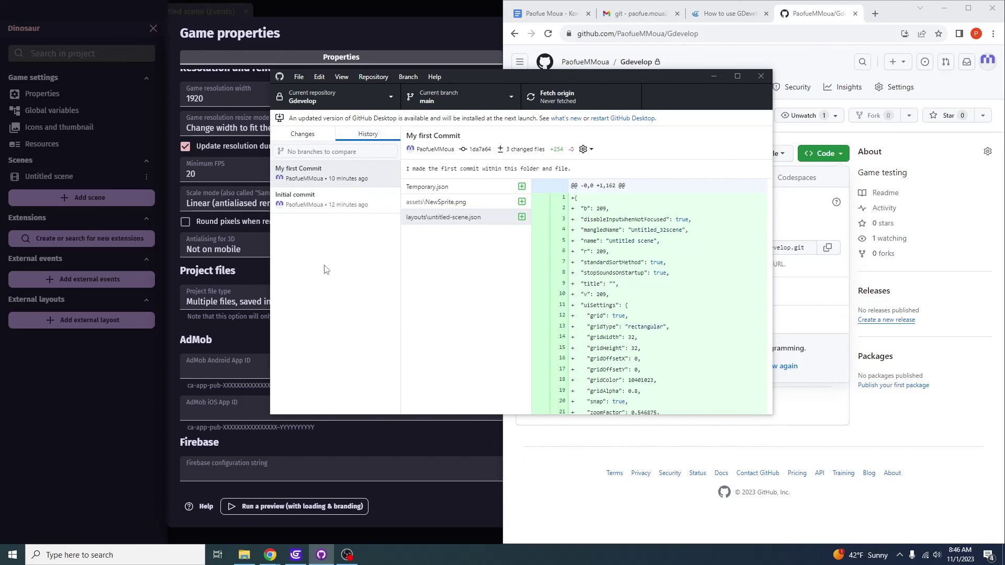
click(306, 137)
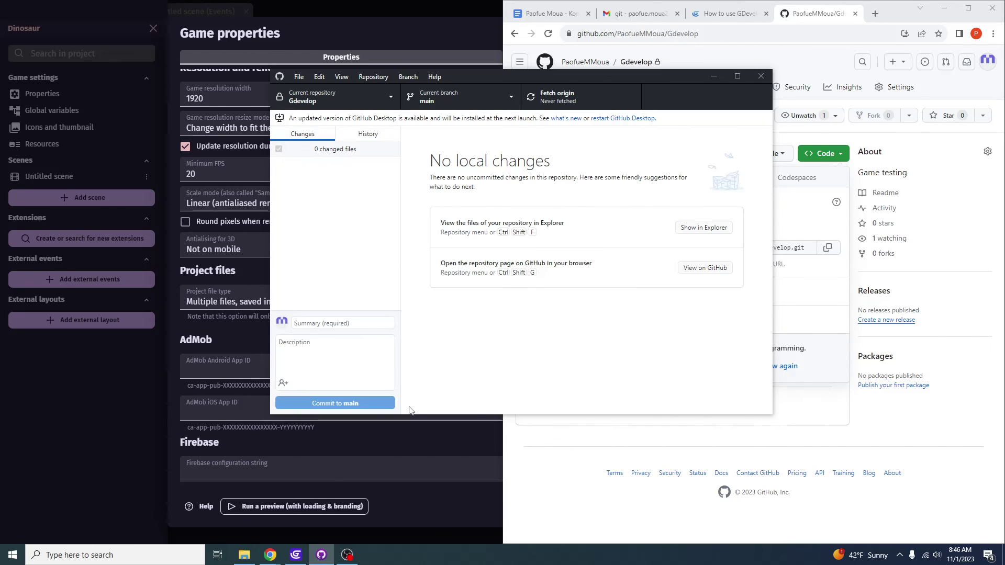